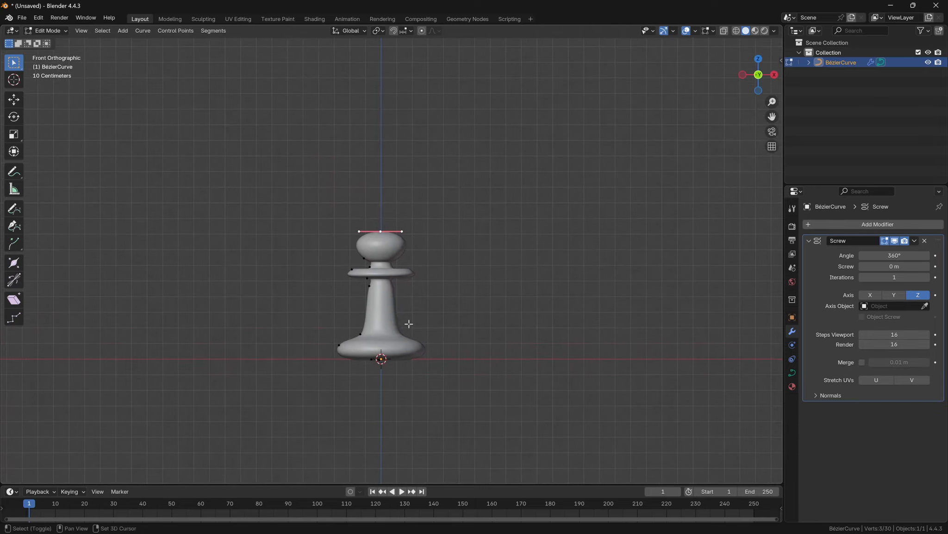
Step: Leave Edit Mode and duplicate the pawn about 0.92 m along the X axis
scroll(409, 324, up, 3)
key(Tab)
scroll(390, 302, down, 3)
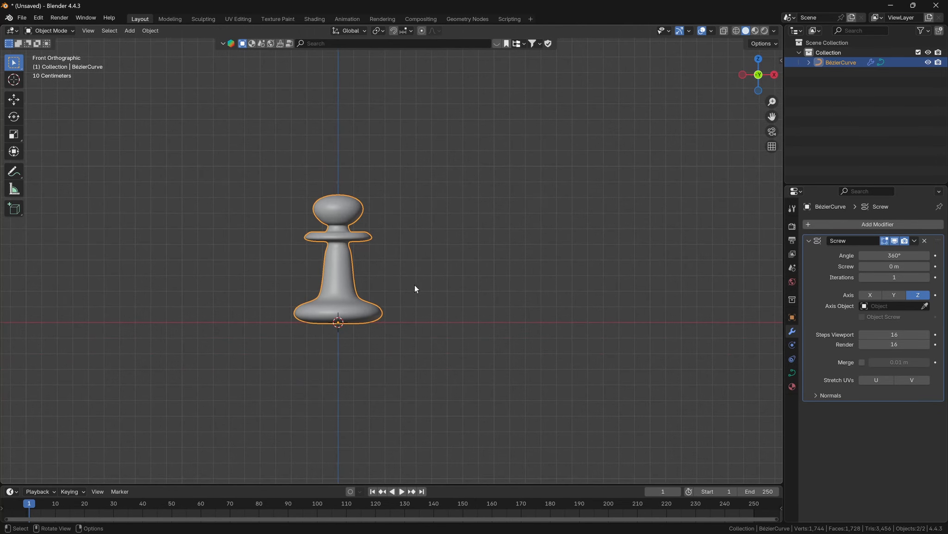
key(shift+d)
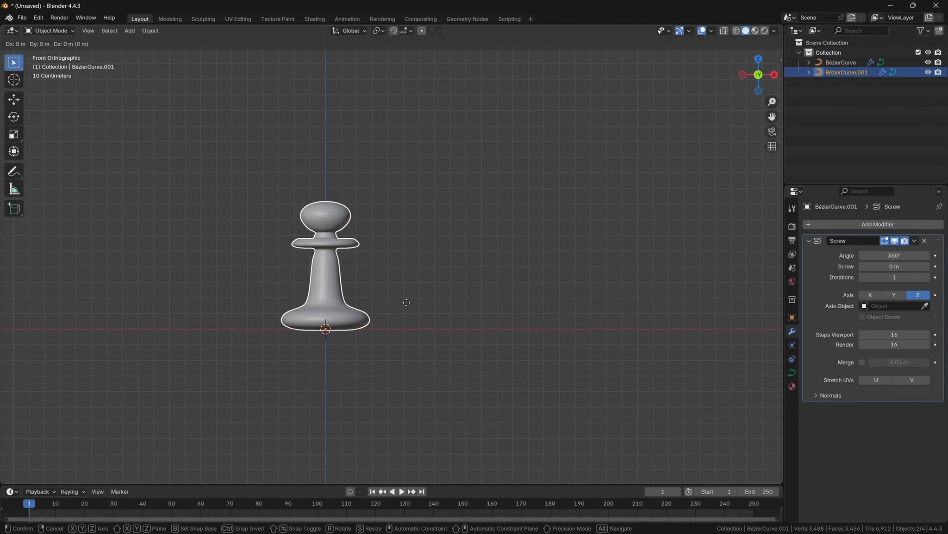
key(x)
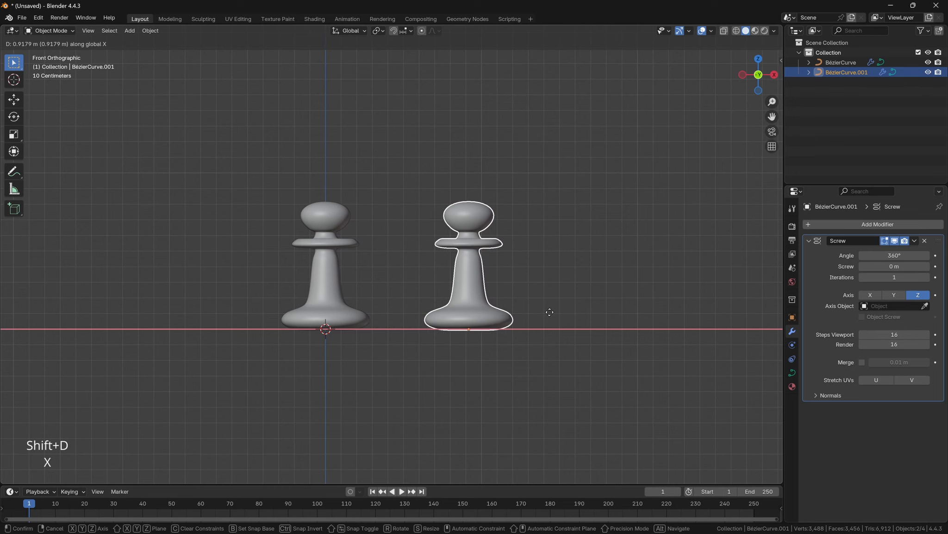
click(550, 312)
shift+middle_drag(555, 311, 458, 335)
scroll(483, 333, up, 3)
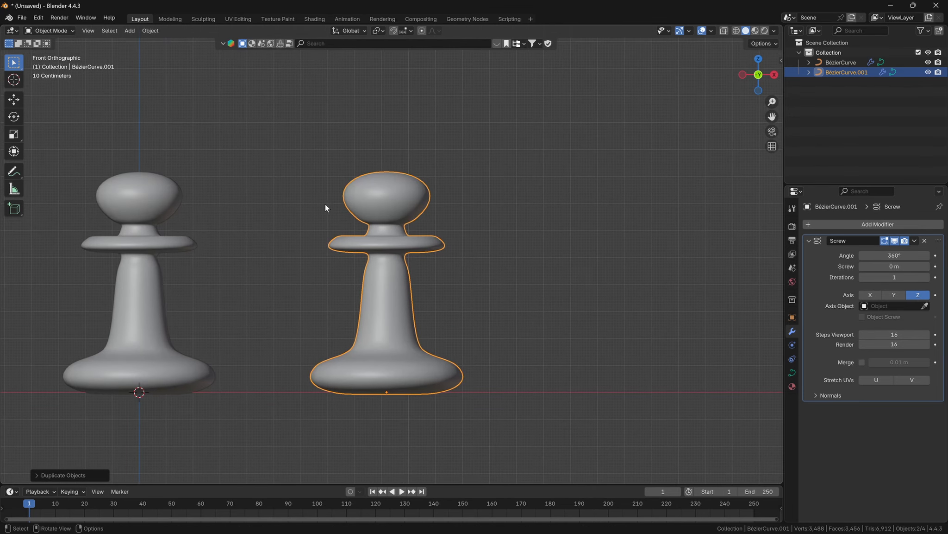
Step: In the copied pawn's curve, move the collar's outer control point slightly inward to narrow the collar
key(Tab)
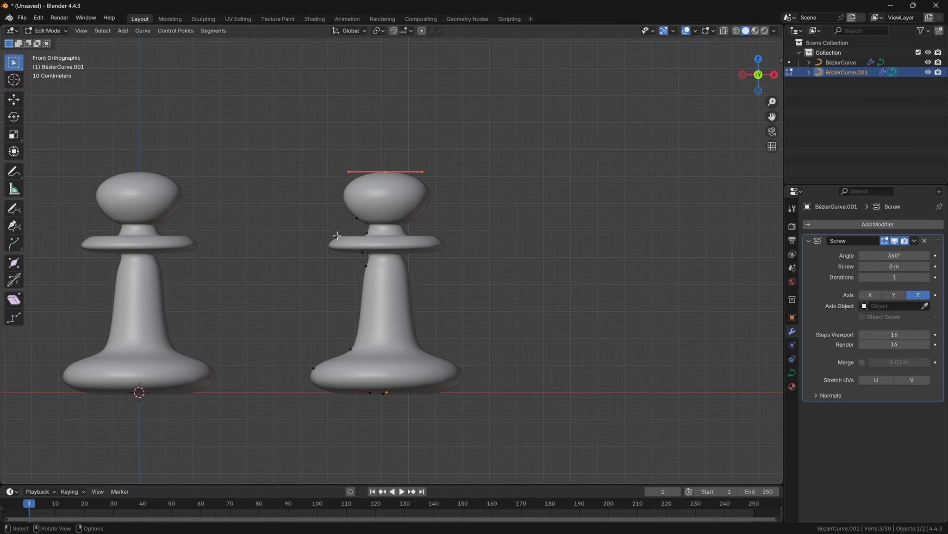
scroll(338, 237, down, 1)
scroll(352, 245, up, 2)
mouse_move(425, 297)
shift+middle_down()
mouse_move(441, 304)
mouse_move(433, 303)
shift+middle_up()
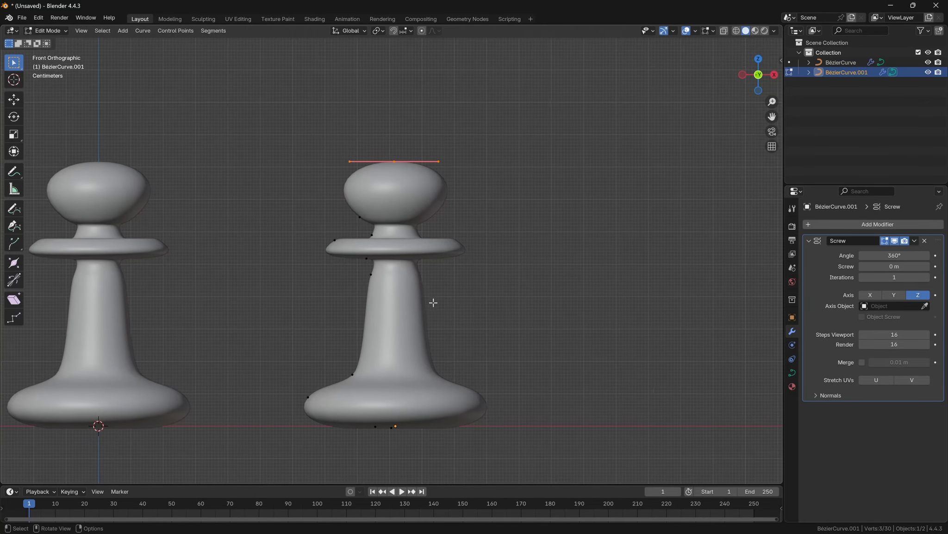
click(60, 33)
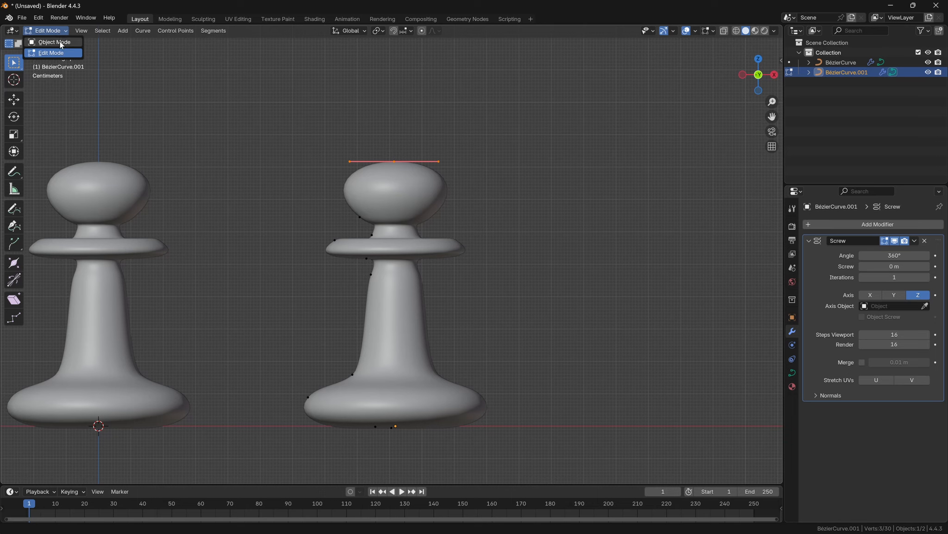
click(60, 41)
key(Tab)
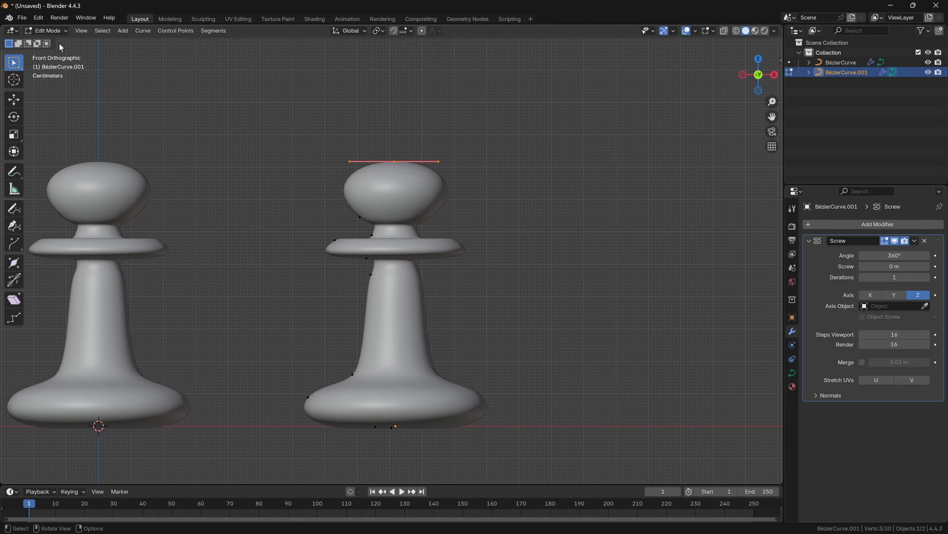
shift+middle_drag(385, 202, 361, 219)
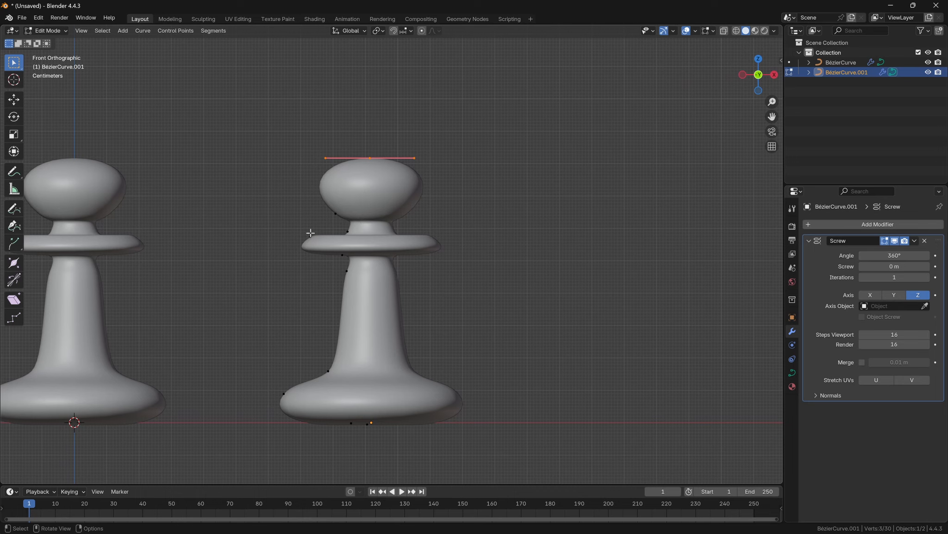
key(g)
click(336, 249)
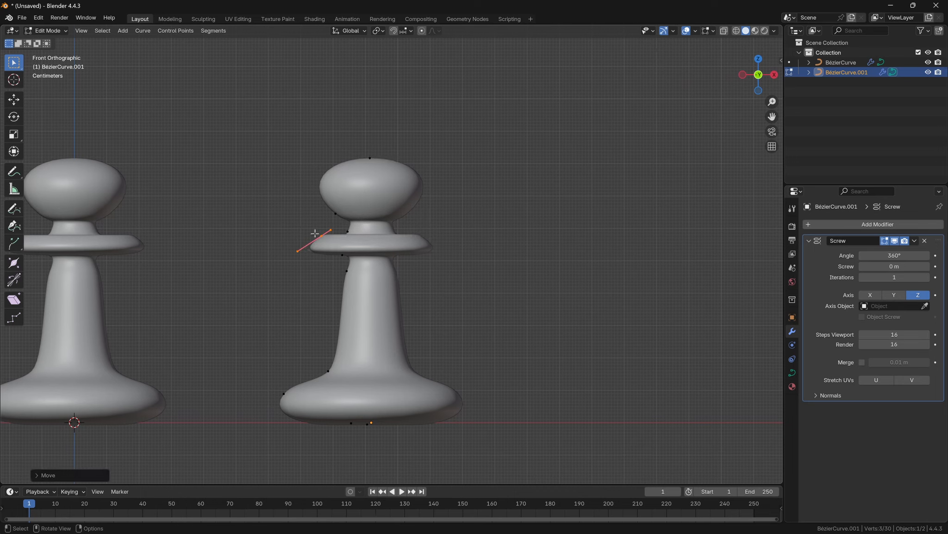
Step: Raise all control points of the copy's head, collar and upper stem about 0.14 m along Z
drag(282, 134, 463, 277)
key(g)
key(z)
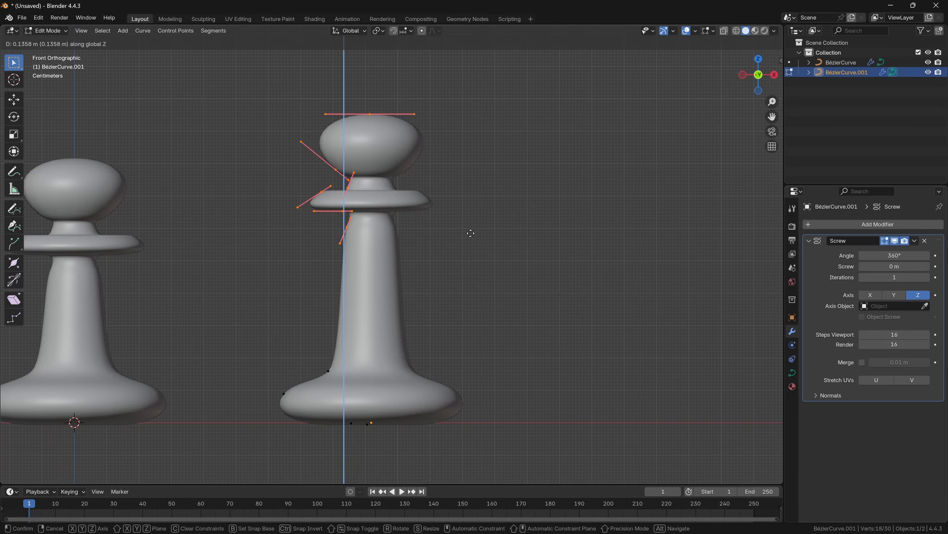
click(470, 227)
scroll(470, 301, up, 2)
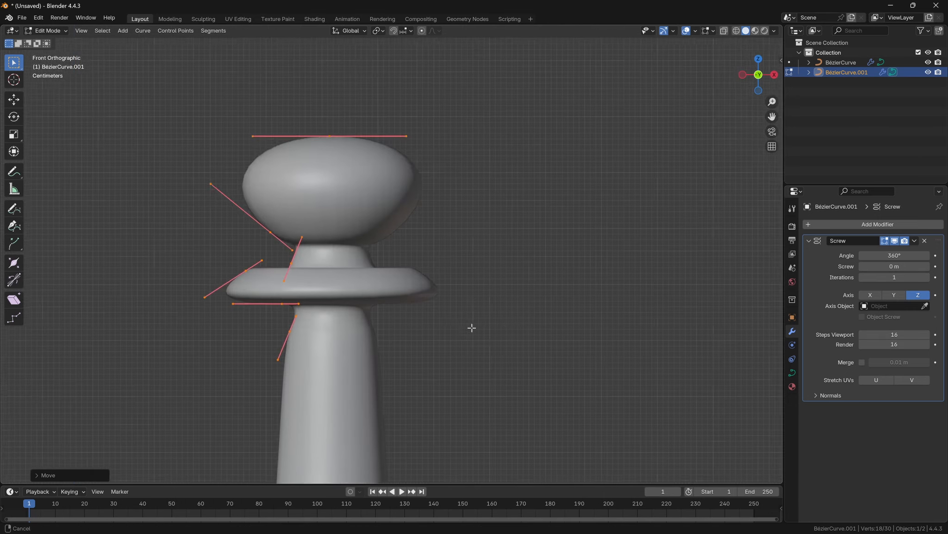
scroll(508, 294, down, 2)
Step: Move the head's topmost control point up about 0.08 m and rotate its handles about -47° into a pointed tip
click(413, 196)
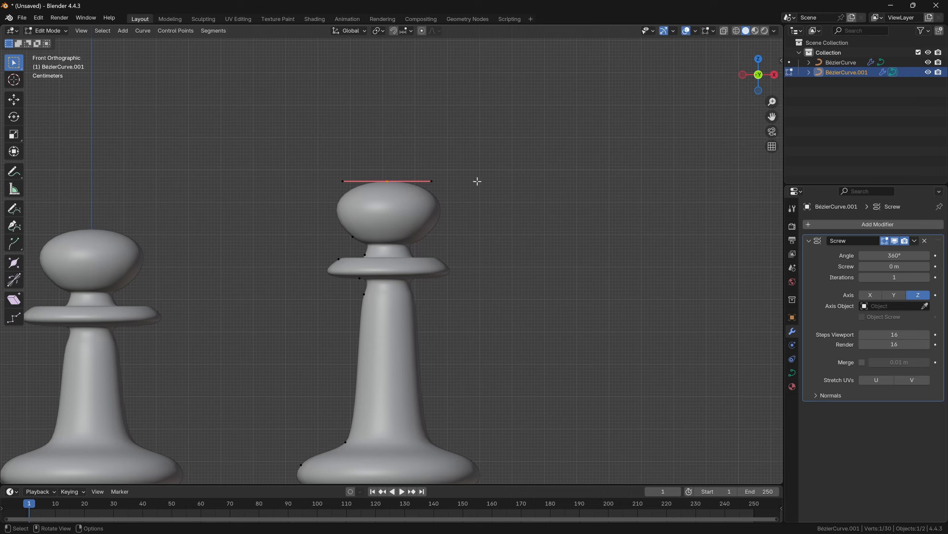
key(g)
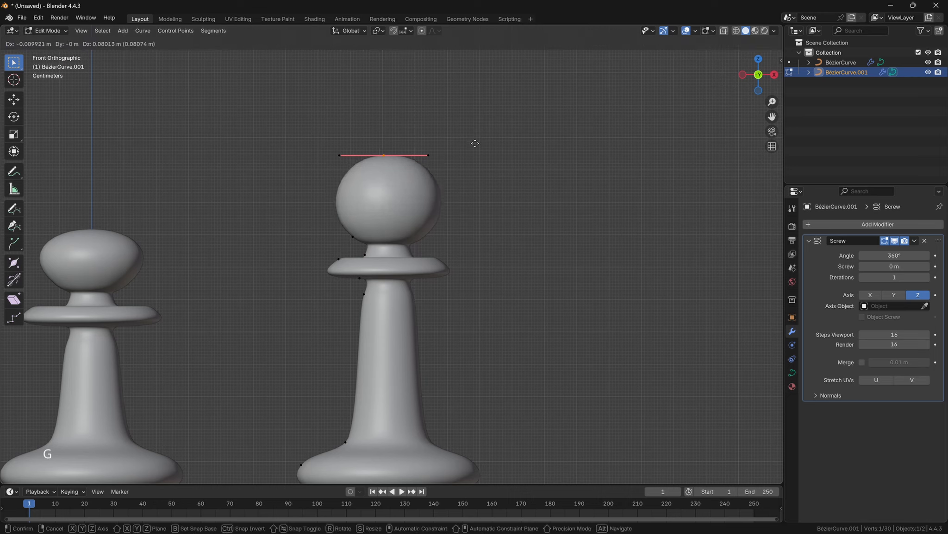
click(475, 145)
key(r)
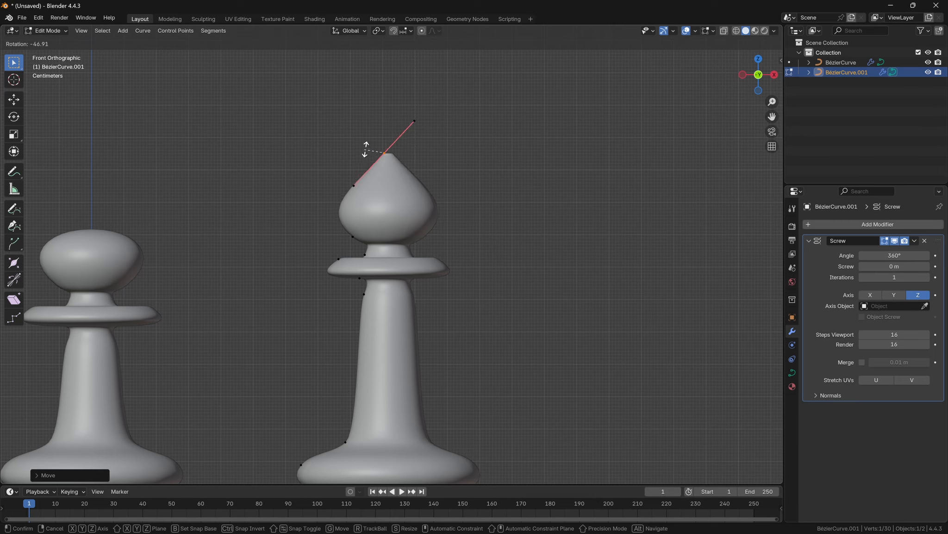
click(363, 152)
shift+middle_drag(401, 190, 410, 162)
Step: Slightly rotate the handles of the control point at the base of the pointed head
click(362, 209)
key(r)
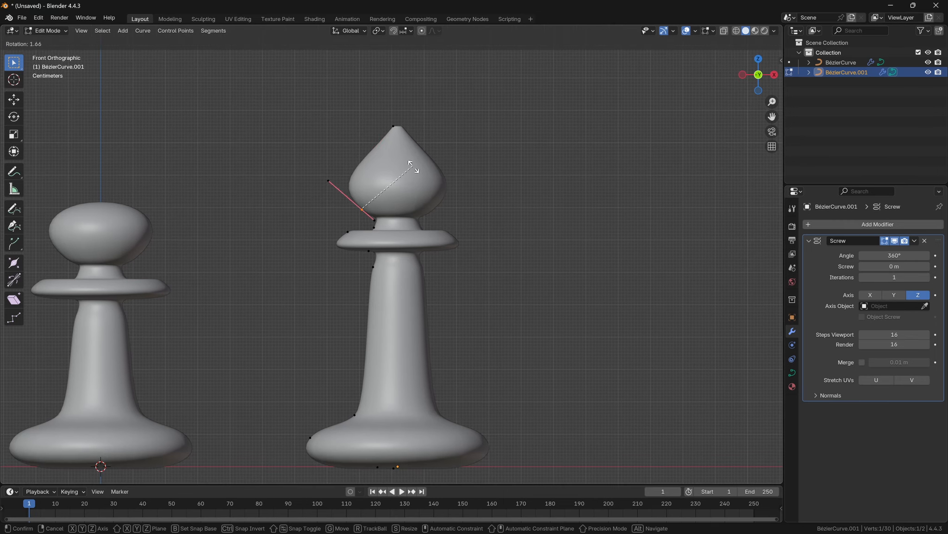
click(420, 173)
key(z)
mouse_move(424, 181)
shift+middle_down()
mouse_move(403, 232)
mouse_move(383, 198)
mouse_move(379, 254)
shift+middle_up()
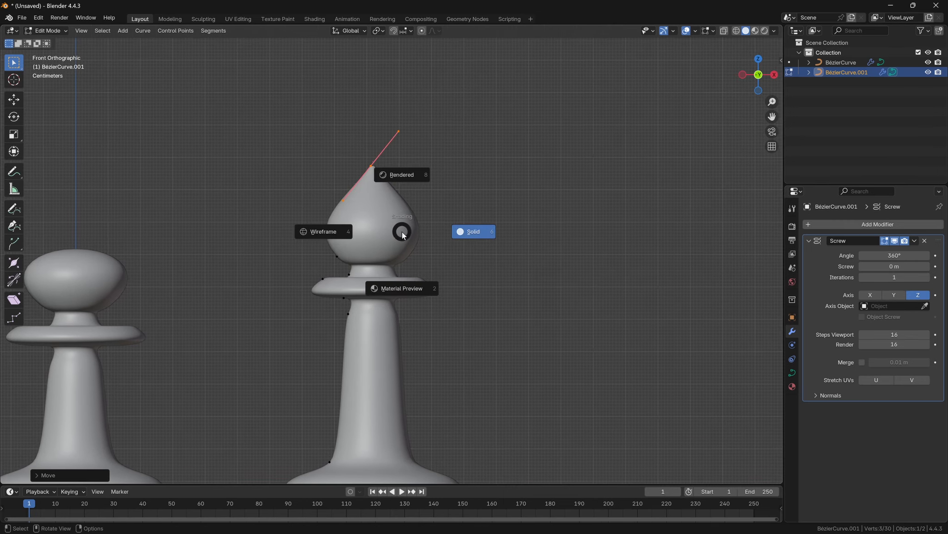
scroll(383, 198, down, 2)
scroll(362, 227, up, 4)
Step: Extrude a new control point above the pointed head, then rotate and shrink its handles to form a small finial
key(e)
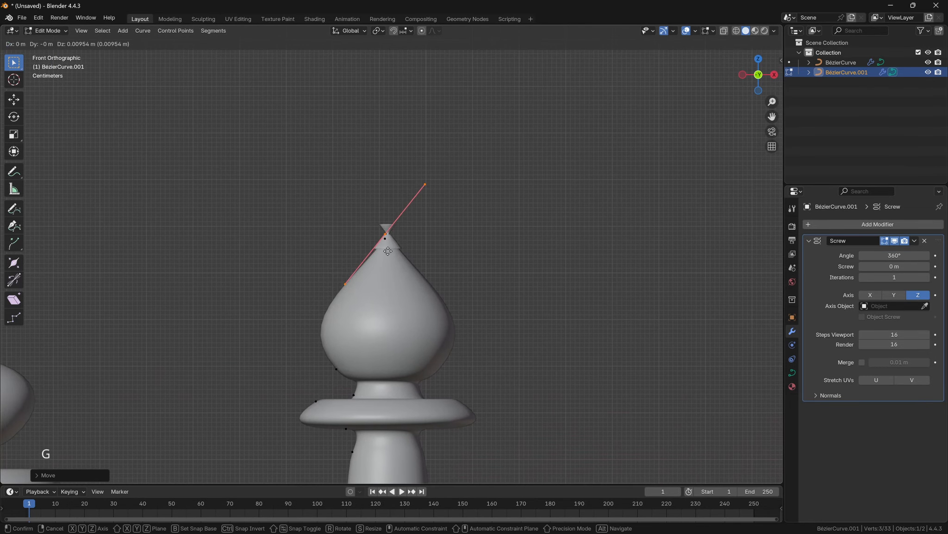
click(388, 210)
key(r)
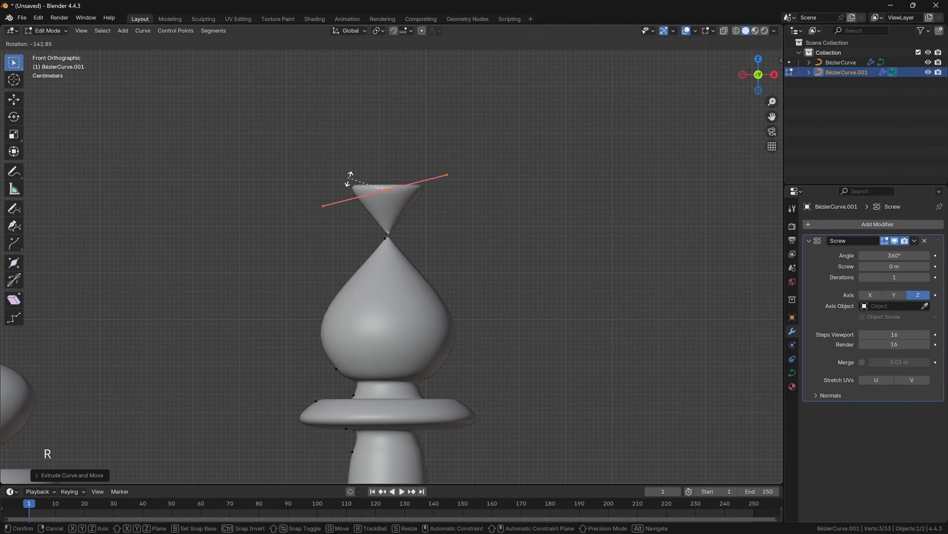
click(396, 227)
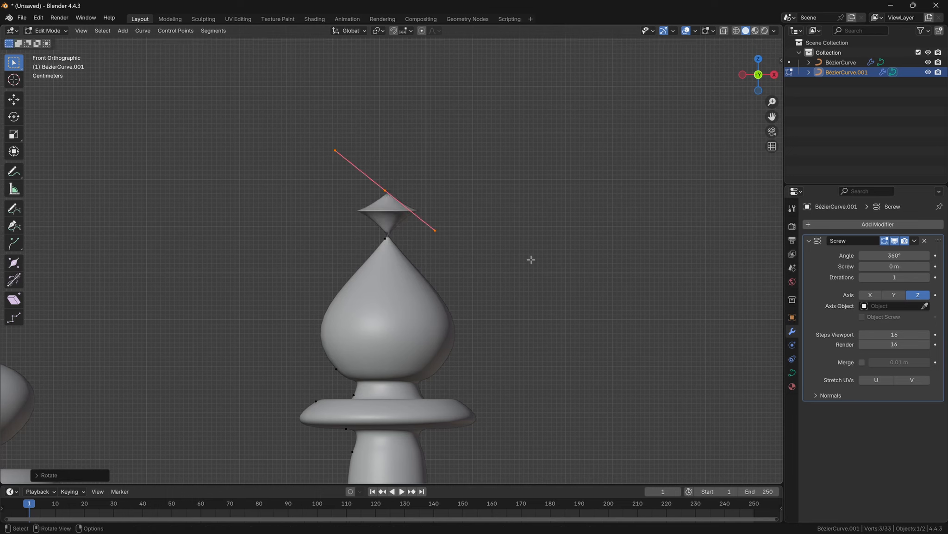
key(s)
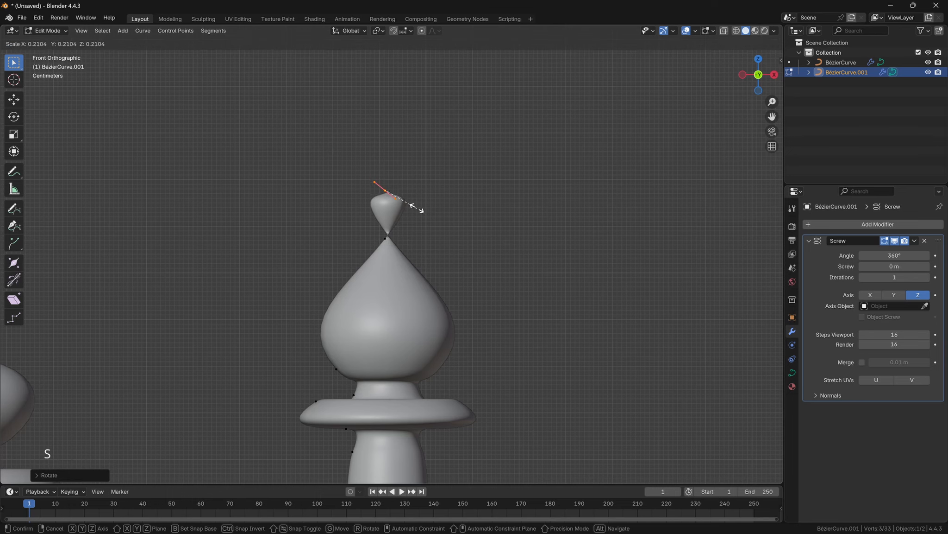
click(413, 197)
Step: Leave Edit Mode and duplicate the bishop about 0.82 m along the X axis
scroll(442, 277, down, 5)
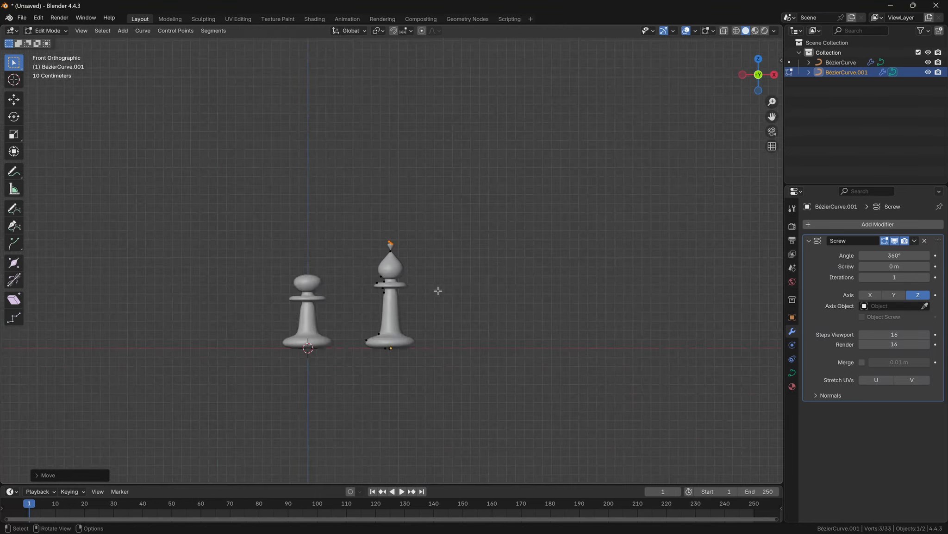
middle_drag(438, 288, 452, 327)
scroll(422, 341, up, 4)
scroll(455, 328, up, 6)
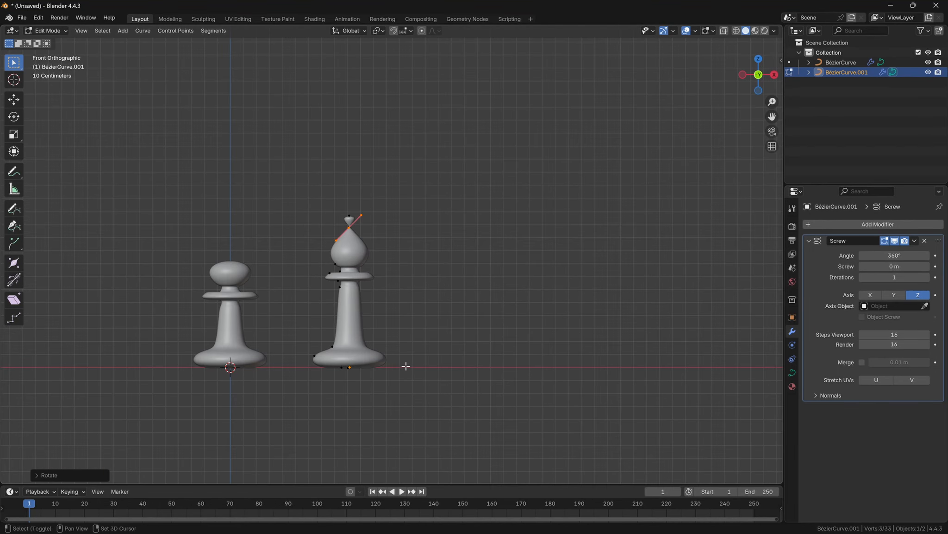
shift+middle_drag(357, 361, 352, 357)
mouse_move(388, 389)
shift+middle_down()
mouse_move(379, 388)
mouse_move(387, 399)
shift+middle_up()
key(Tab)
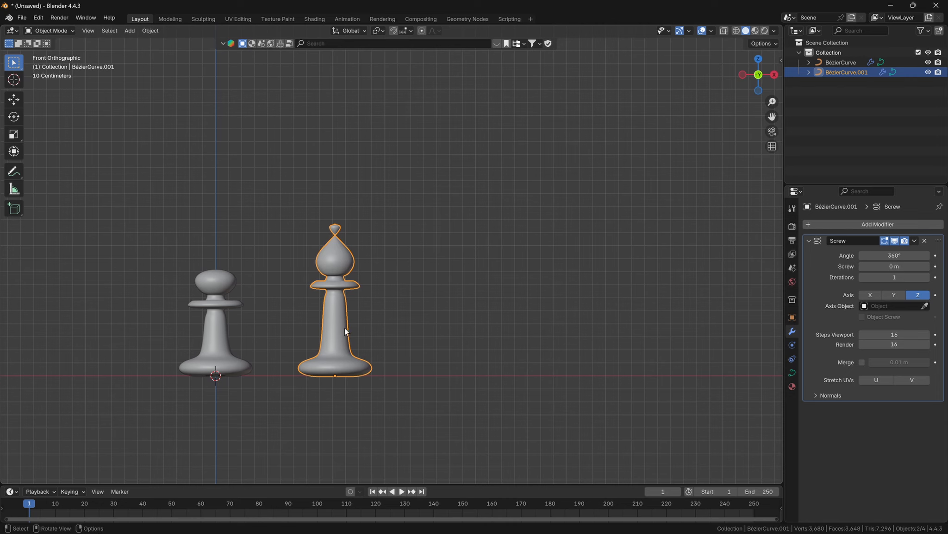
shift+middle_drag(434, 354, 310, 354)
key(shift+d)
key(x)
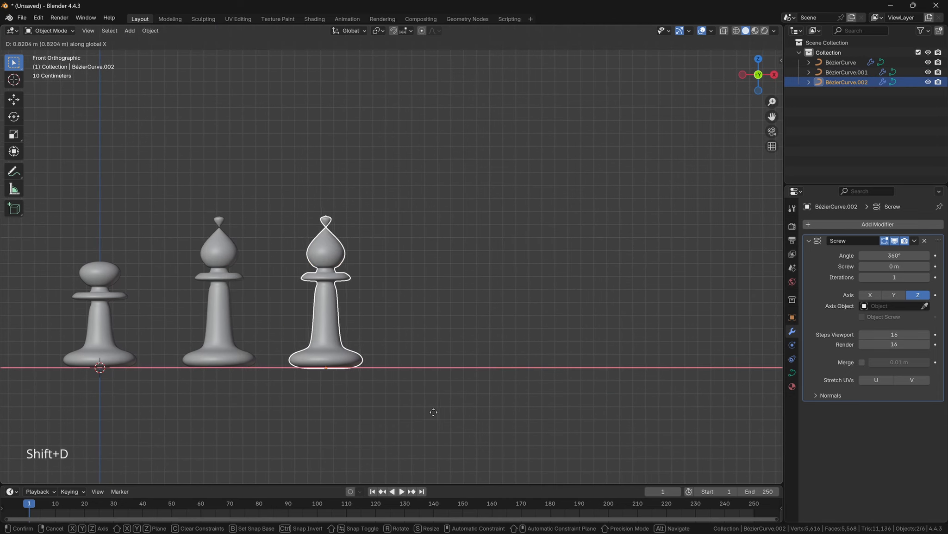
click(436, 412)
Step: In the new copy's curve, move the two topmost control points outward about 0.27 m and down about 0.1 m
scroll(457, 331, up, 3)
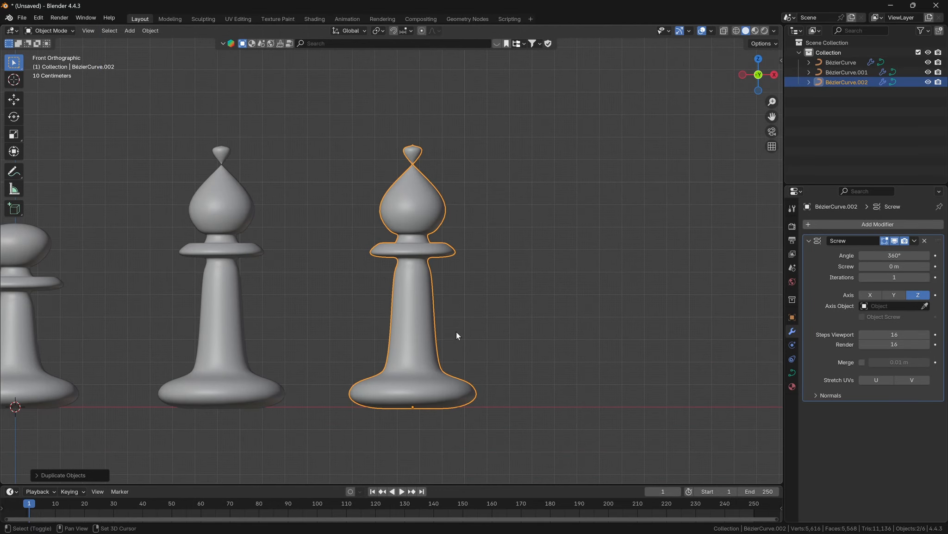
scroll(434, 347, up, 1)
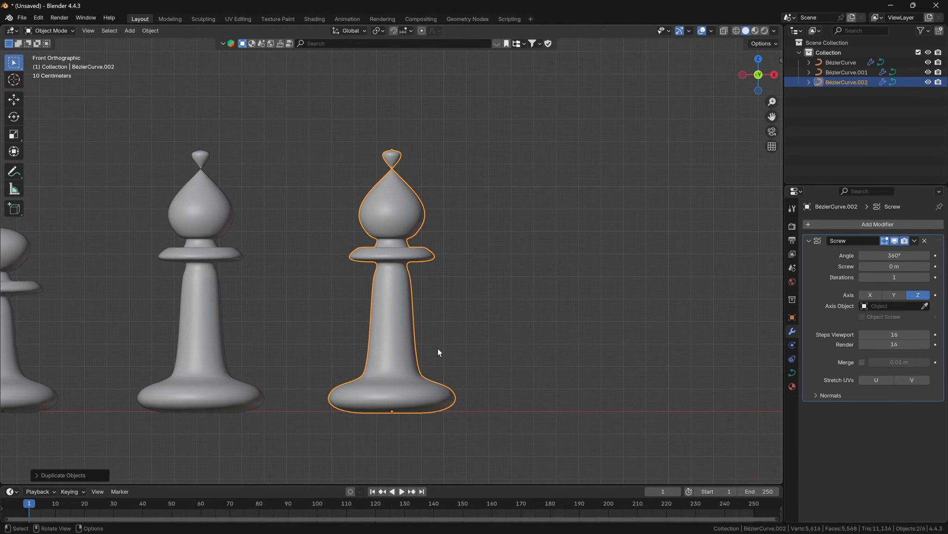
key(Tab)
key(g)
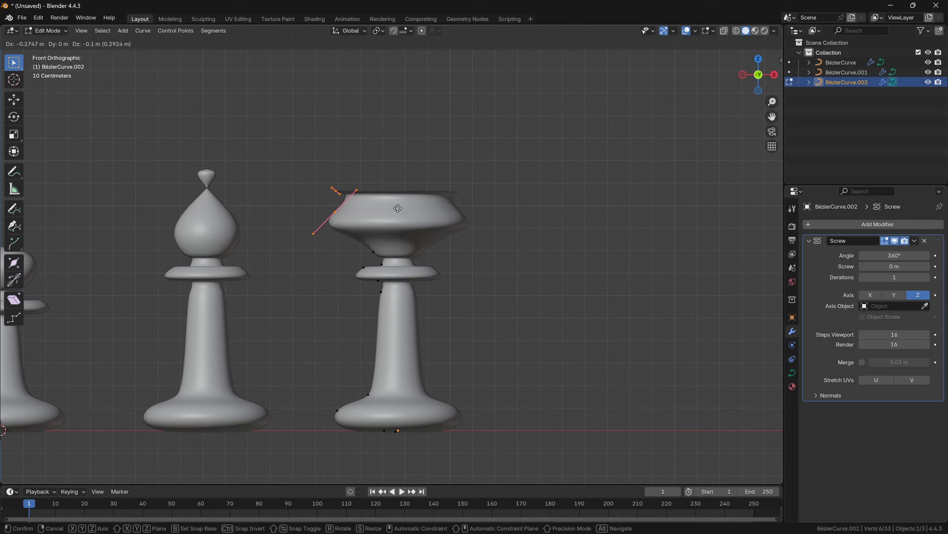
click(399, 214)
Step: Lower the topmost rim control point about 0.06 m to flatten the flared head
drag(319, 191, 358, 205)
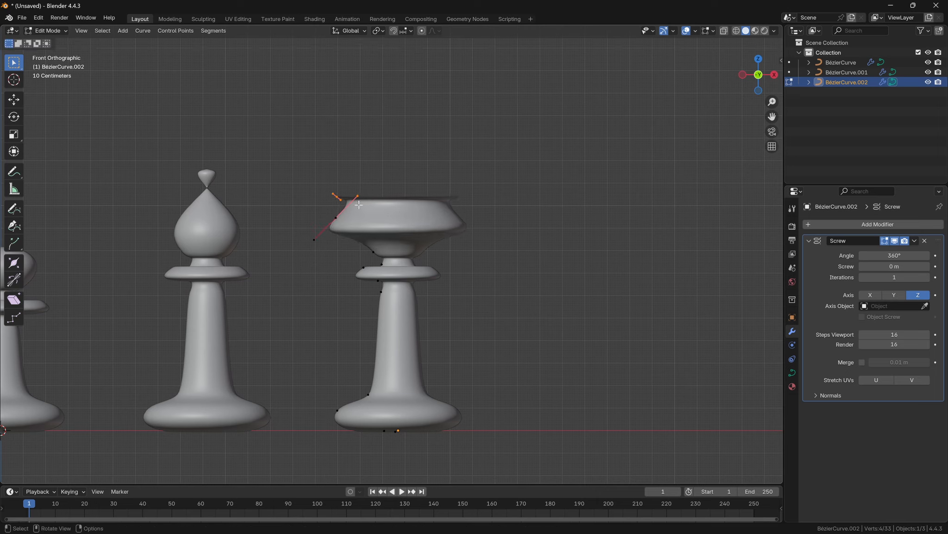
key(g)
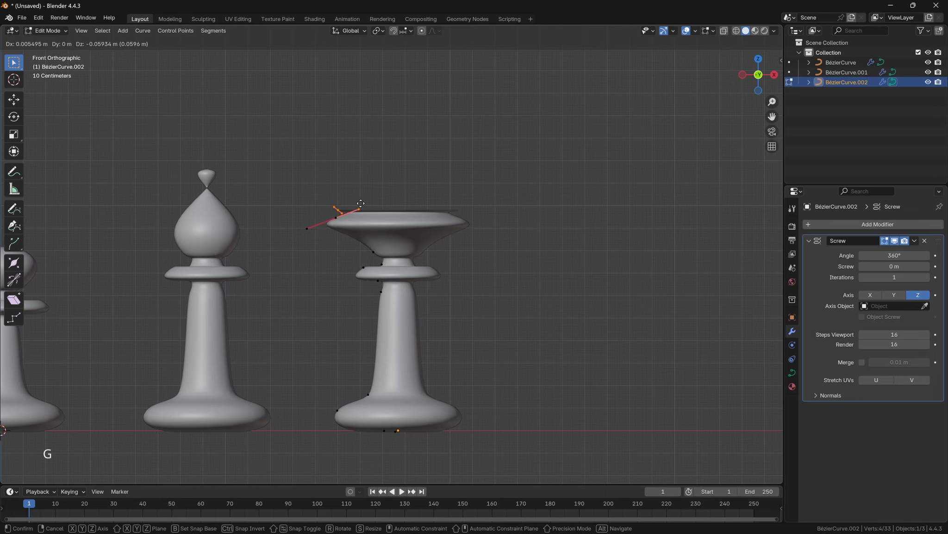
click(361, 203)
scroll(380, 218, down, 2)
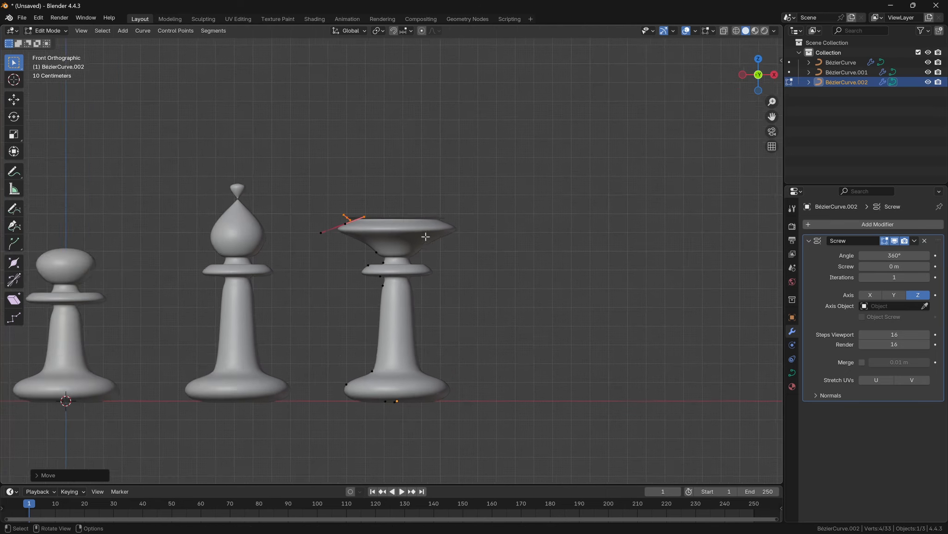
Step: Select the control points of the flared head, collar and upper stem and raise them along Z
scroll(315, 202, up, 3)
drag(247, 152, 451, 316)
key(g)
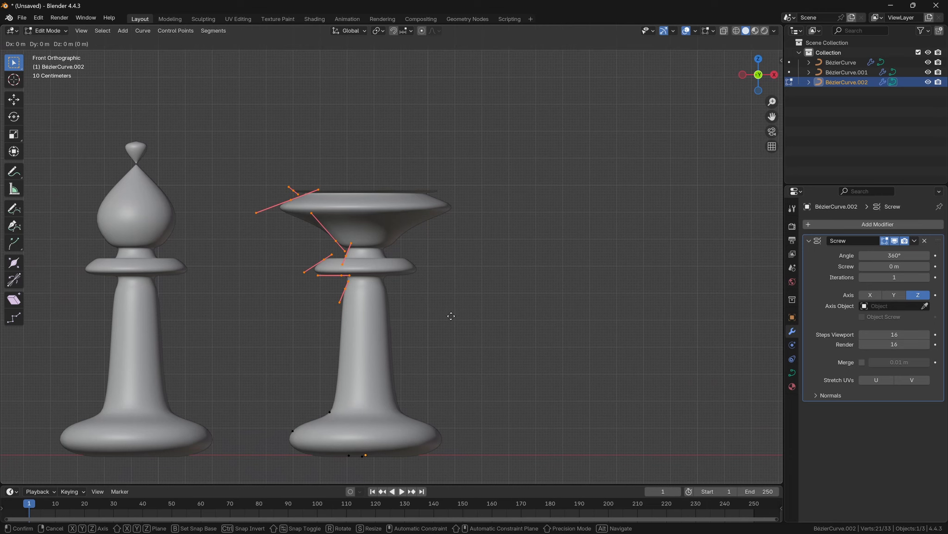
key(z)
click(449, 293)
Step: Rotate the handles of the head's outer control point to reshape the flared head into a smooth bowl
scroll(273, 170, up, 3)
shift+middle_drag(274, 169, 214, 214)
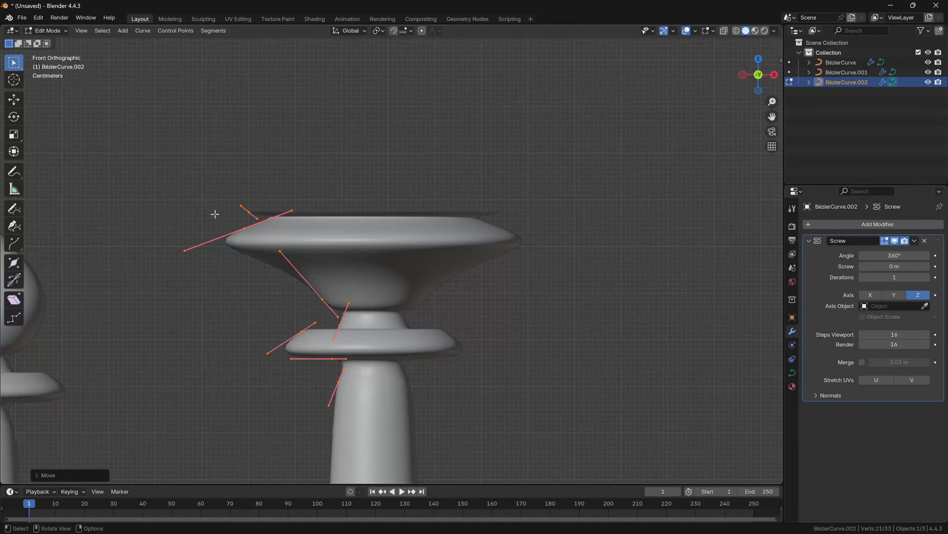
key(alt+a)
click(244, 227)
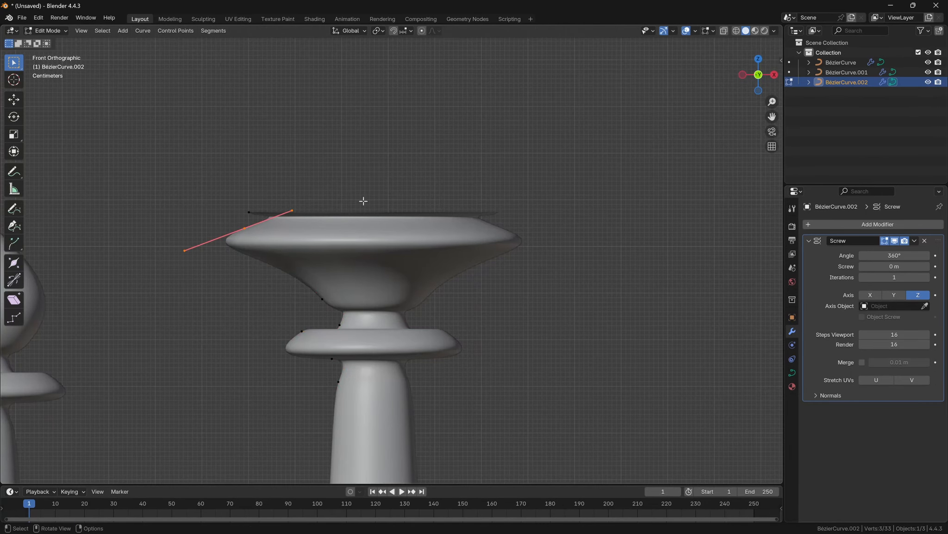
key(r)
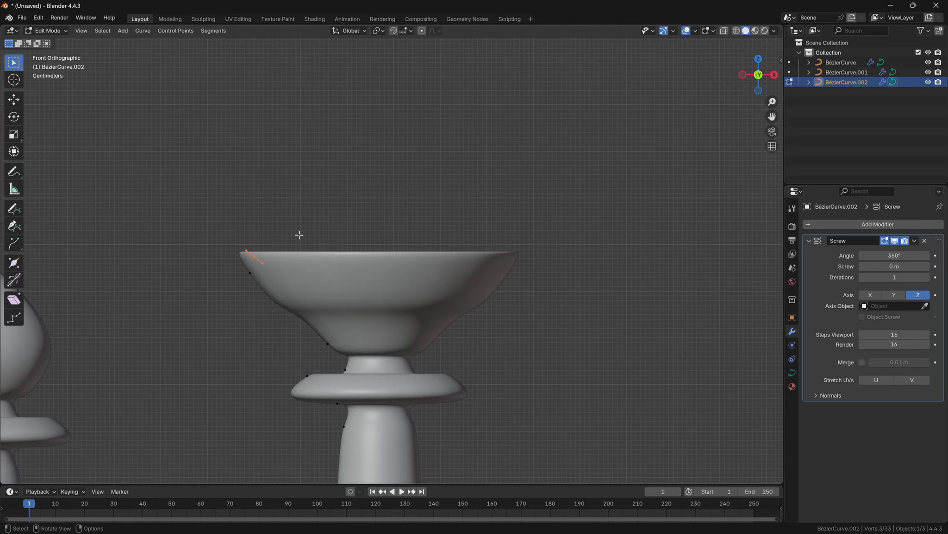
Step: Raise the bowl's topmost control point slightly and extrude a new control point just above it
key(g)
key(z)
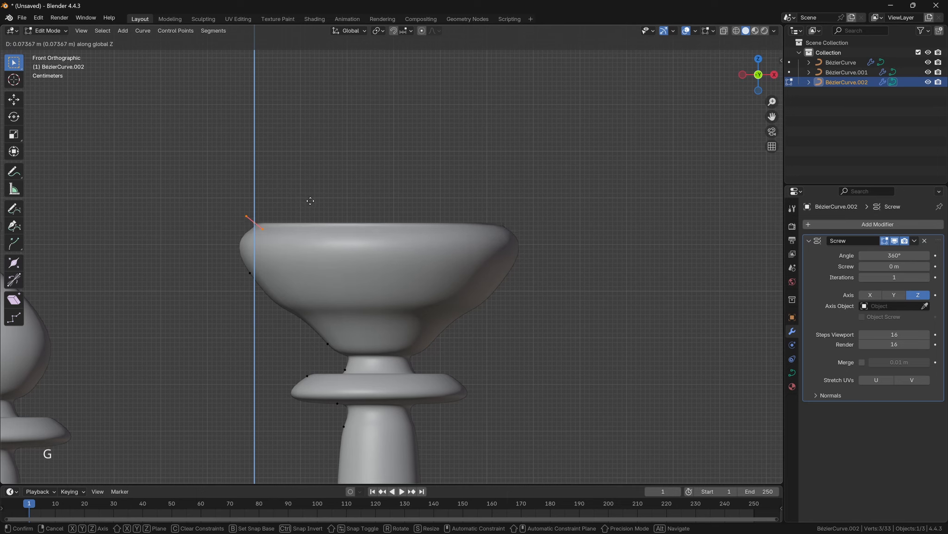
right_click(310, 201)
shift+middle_drag(310, 200, 269, 112)
key(e)
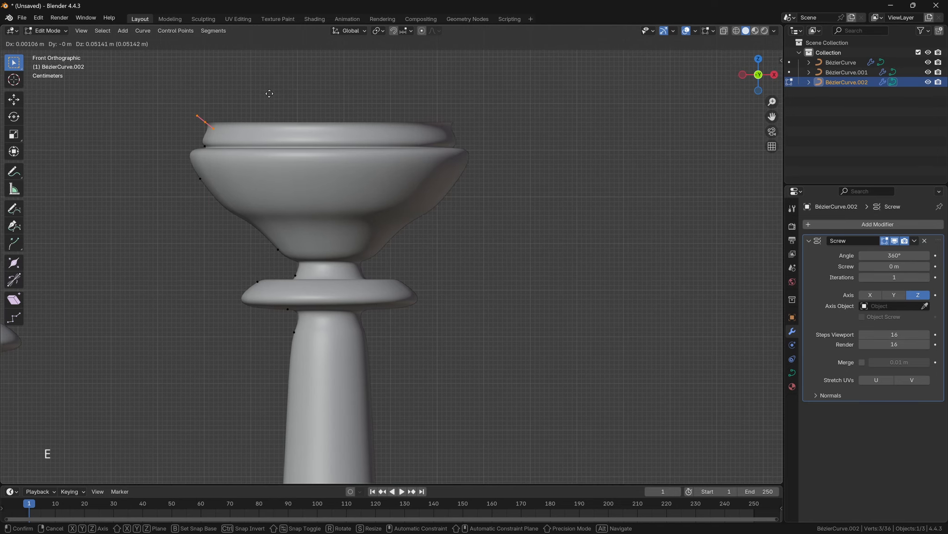
click(270, 97)
Step: Scale and rotate the new rim point's handles, then move the point about 0.03 m outward to form a second lip
key(s)
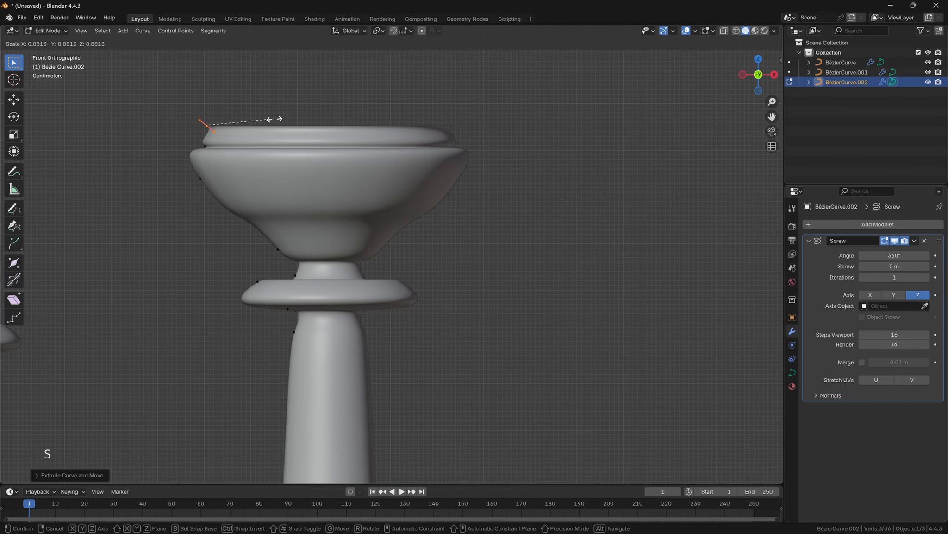
click(301, 111)
key(r)
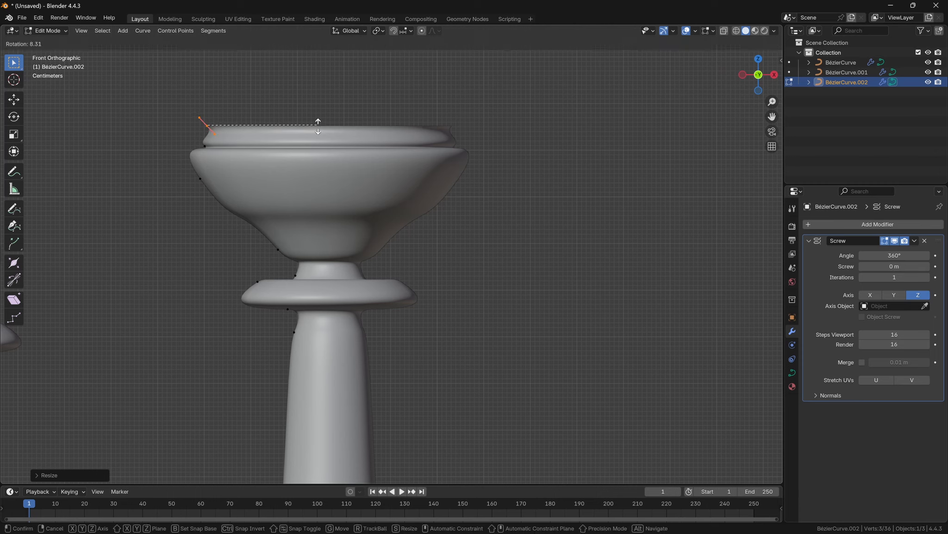
click(197, 204)
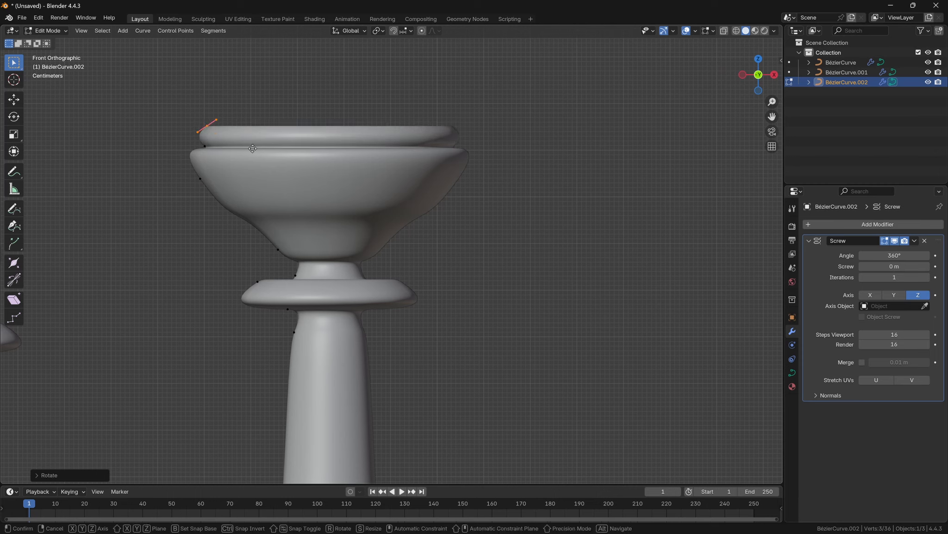
key(g)
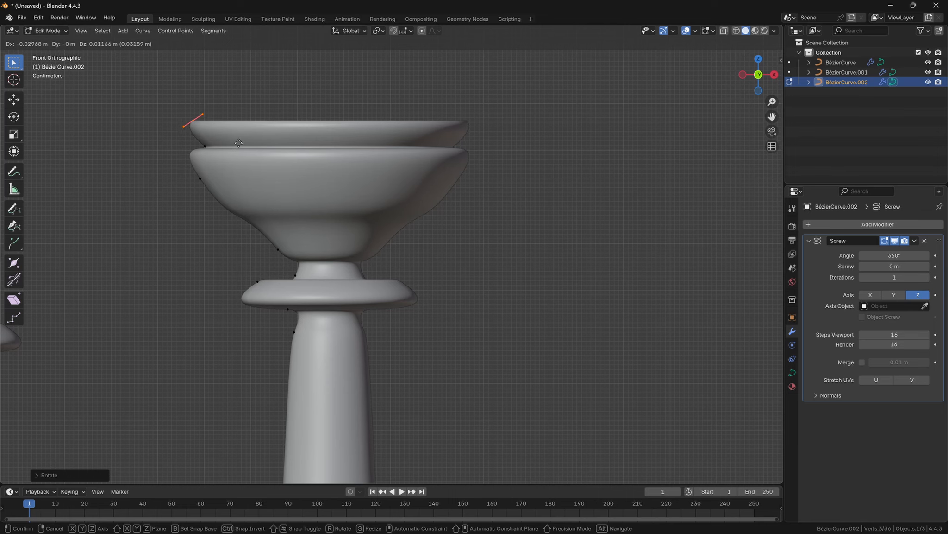
click(239, 142)
Step: Select the three upper head control points and move them about 0.03 m inward along the X axis
scroll(285, 150, down, 4)
drag(182, 101, 314, 179)
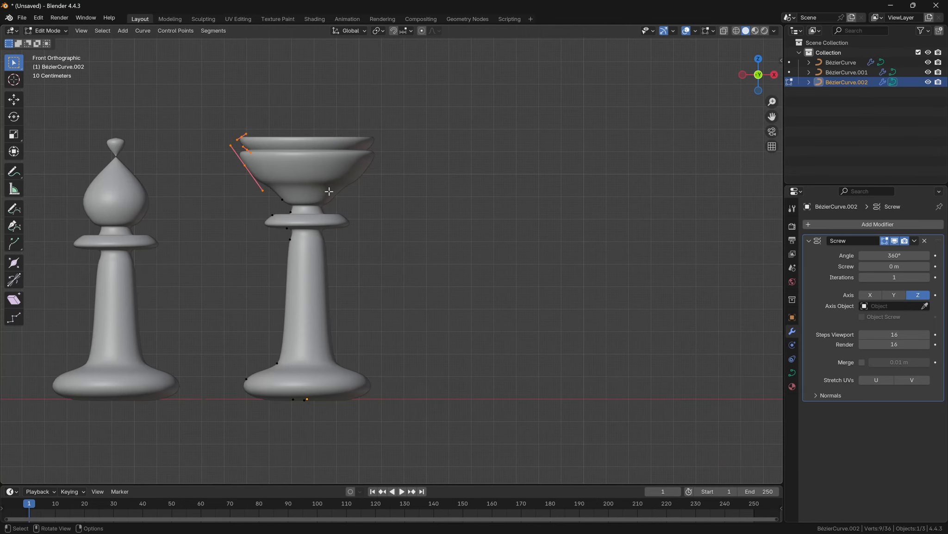
key(g)
key(x)
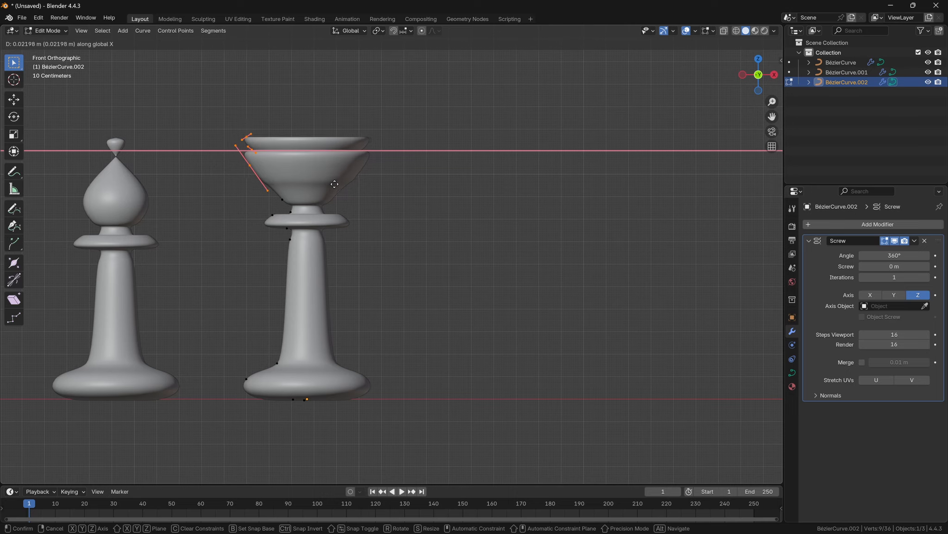
click(337, 184)
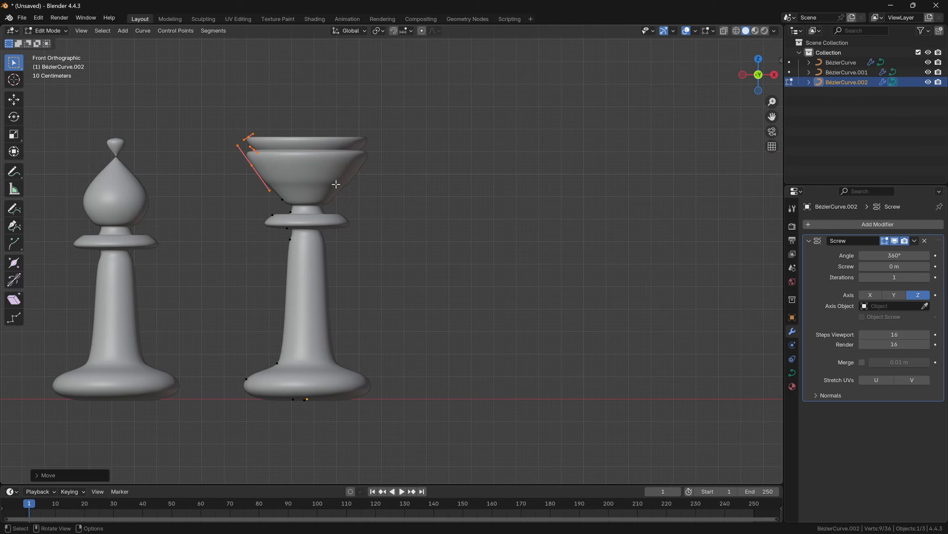
Step: Extrude the curve's rim end point about 0.15 m inward and slightly down to start closing the top of the bowl
middle_drag(311, 245, 316, 304)
drag(235, 254, 261, 267)
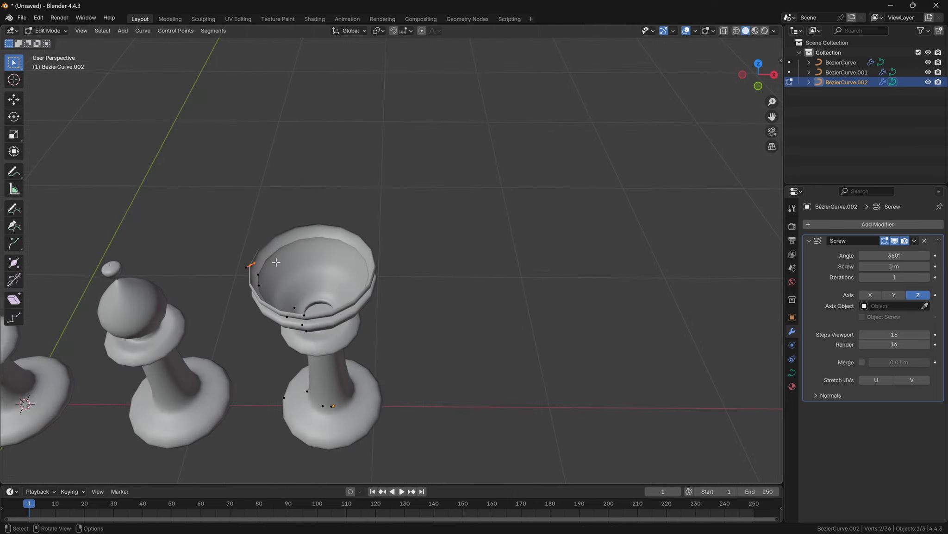
middle_drag(257, 273, 259, 253)
key(e)
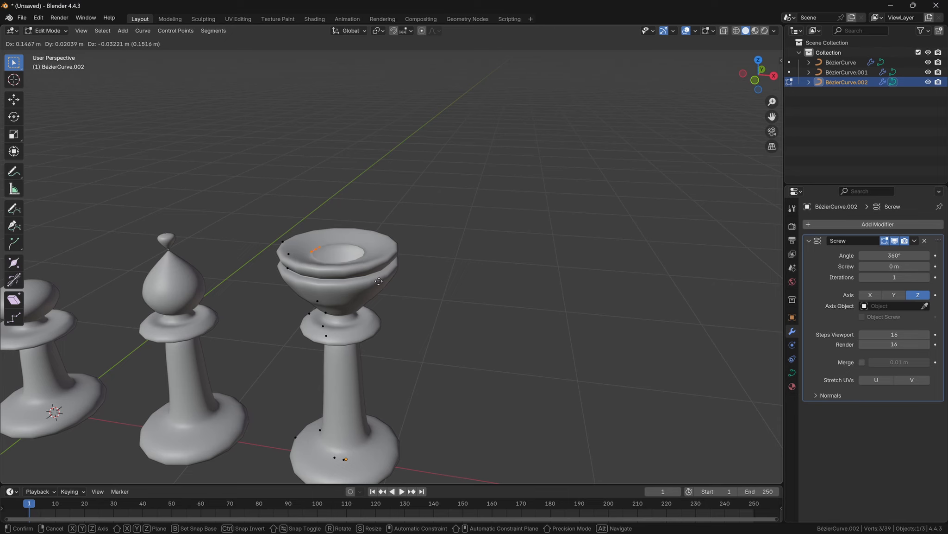
click(379, 281)
Step: Leave Edit Mode and duplicate the bowl-headed piece, placing the copy beside it along the X axis in front view
middle_drag(379, 281, 481, 296)
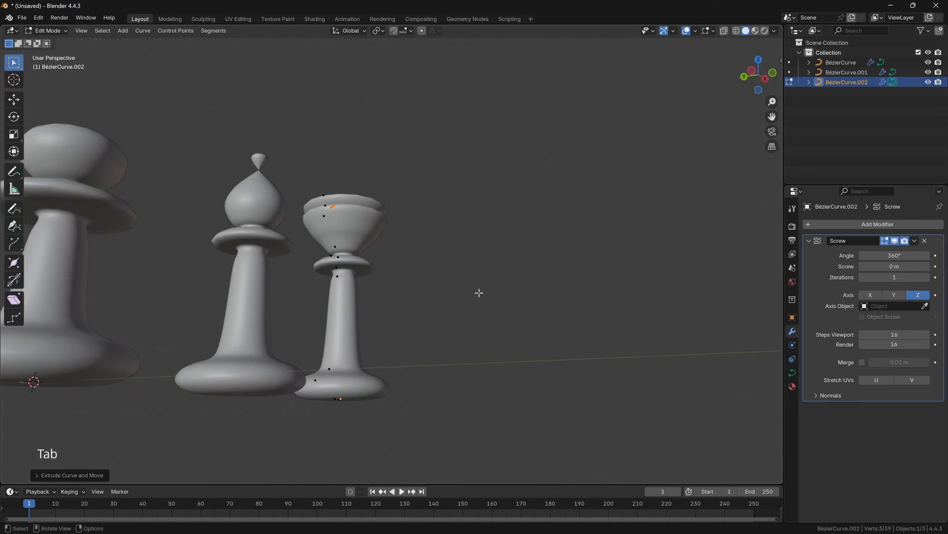
key(Tab)
shift+middle_drag(393, 289, 473, 361)
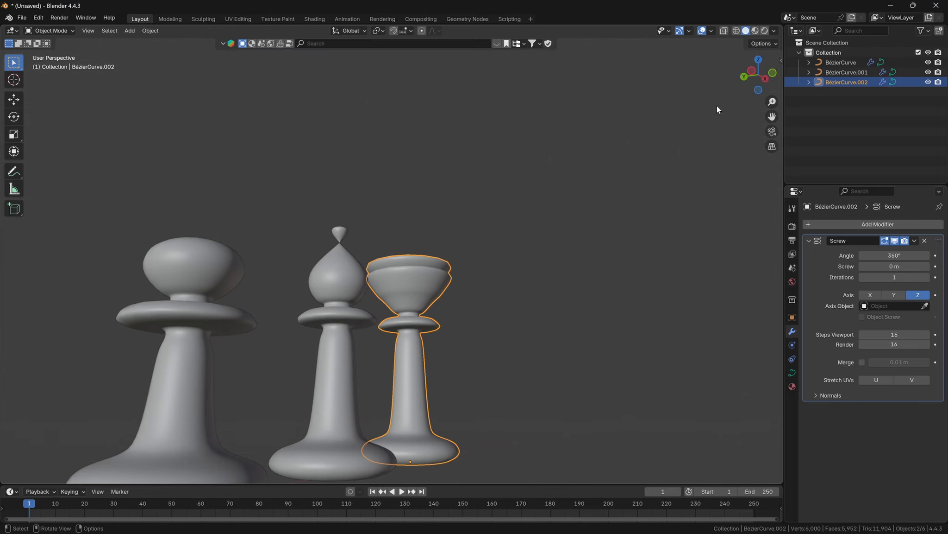
click(763, 79)
middle_drag(499, 228, 440, 241)
click(771, 75)
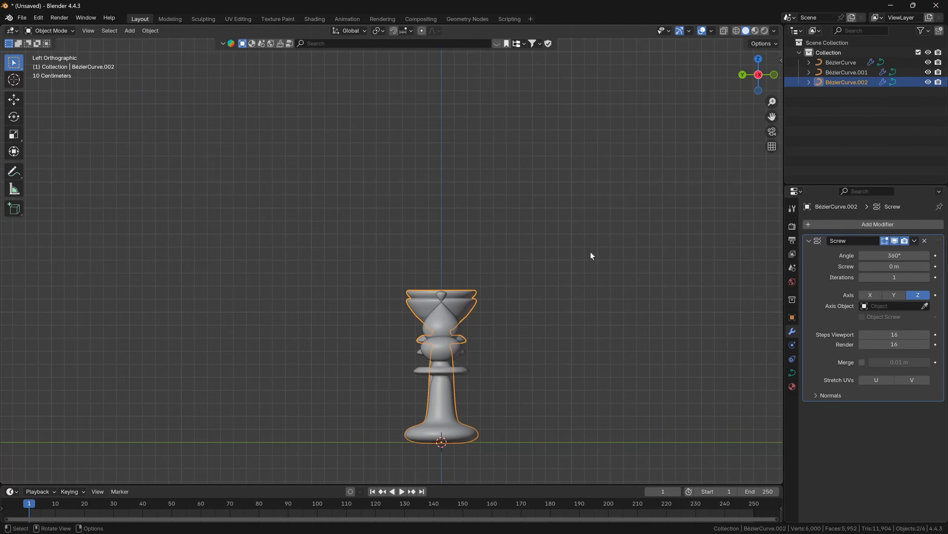
click(744, 75)
click(761, 76)
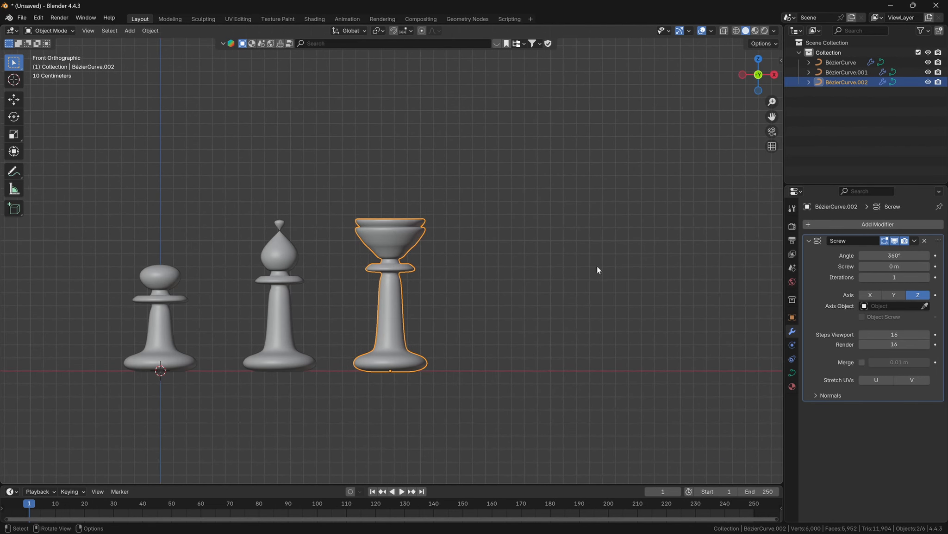
scroll(597, 320, up, 1)
key(shift+d)
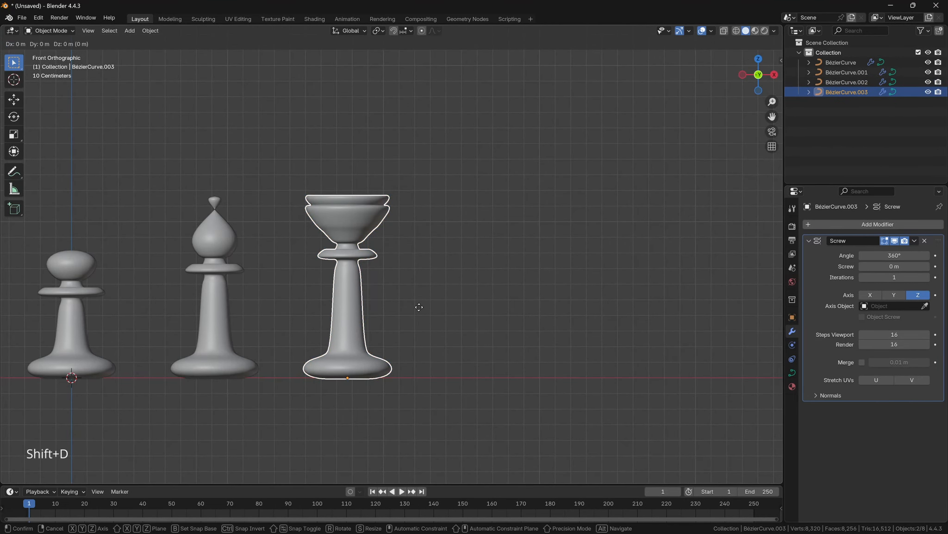
click(558, 316)
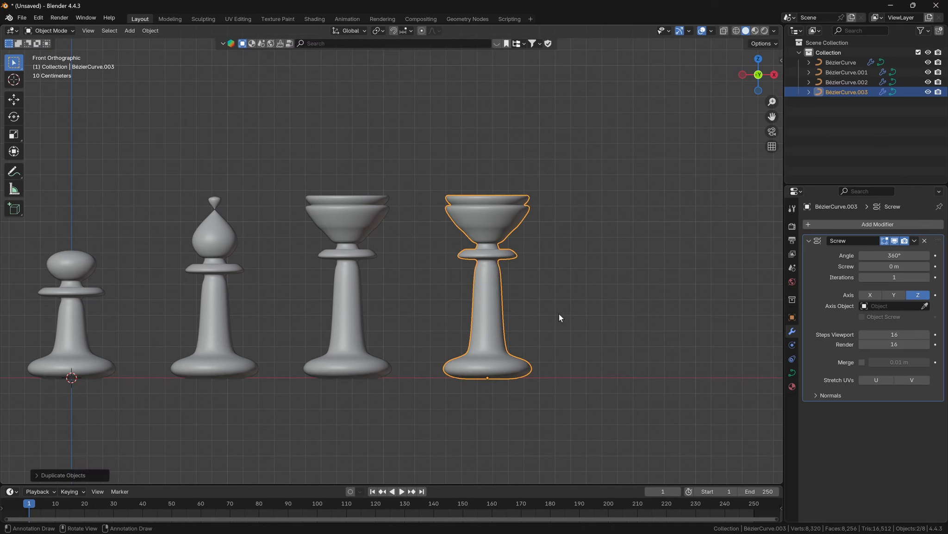
Step: In the new copy's curve, select the head, collar and upper stem control points and raise them slightly along Z
key(Tab)
shift+middle_drag(511, 321, 426, 317)
drag(345, 174, 445, 272)
key(g)
key(z)
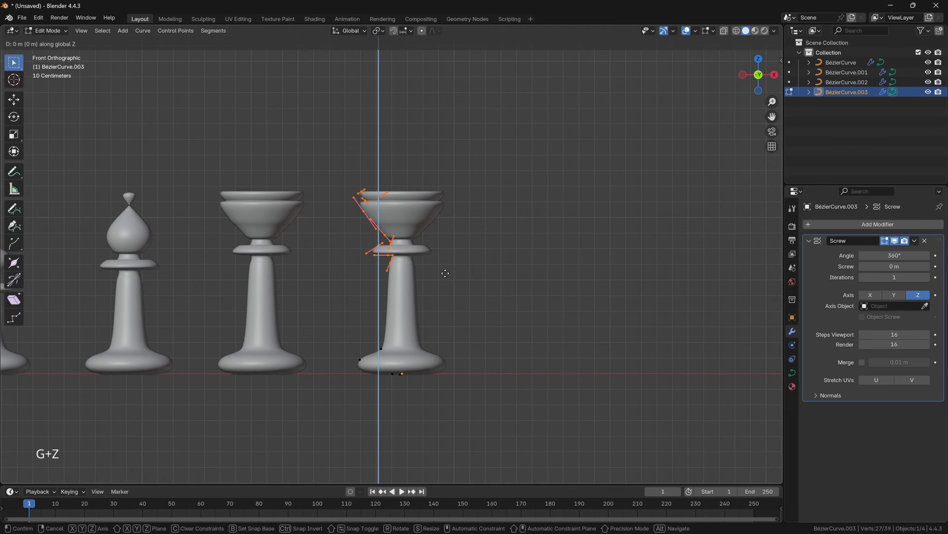
click(445, 268)
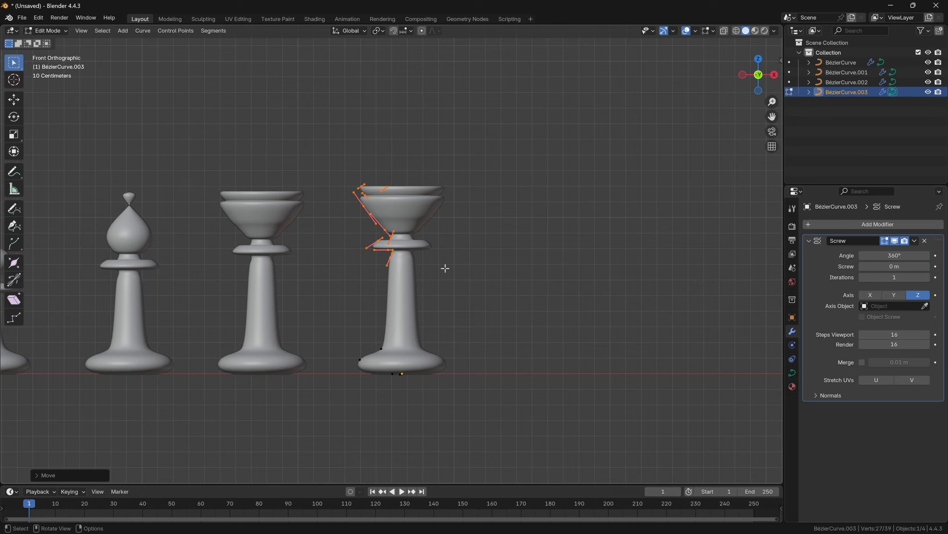
Step: Raise the copy's rim control points about 0.16 m to make the bowl deeper
scroll(446, 197, up, 3)
key(g)
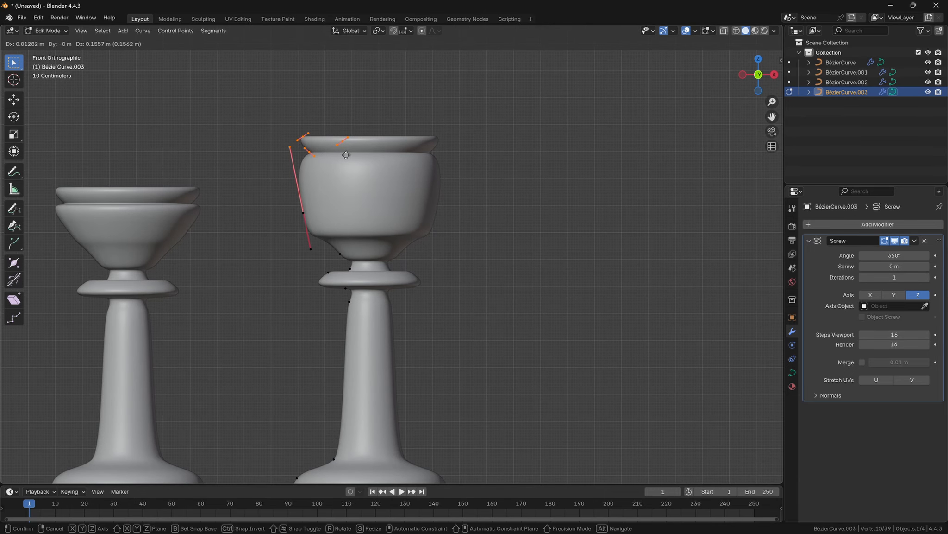
click(341, 147)
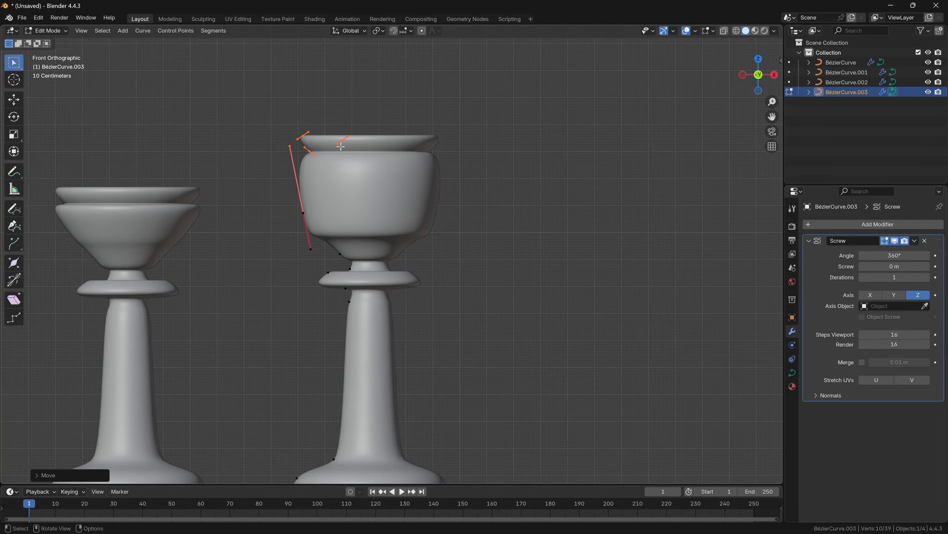
Step: Move the lower rim control point about 0.14 m outward along X to widen the brim
click(304, 138)
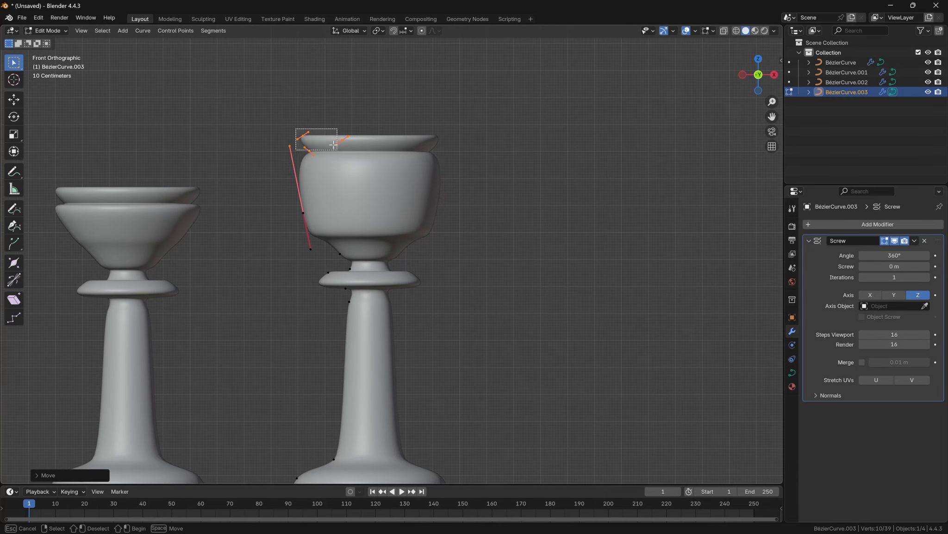
click(309, 151)
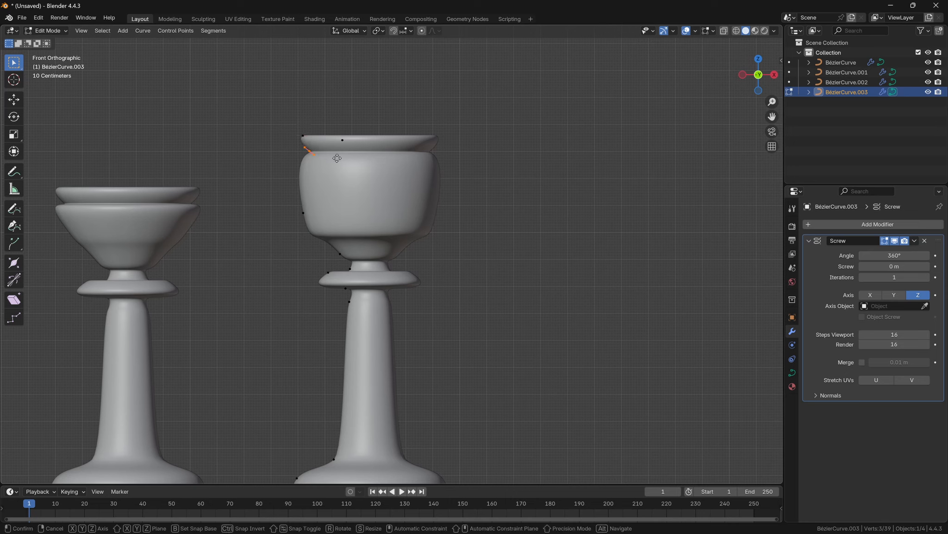
key(g)
key(x)
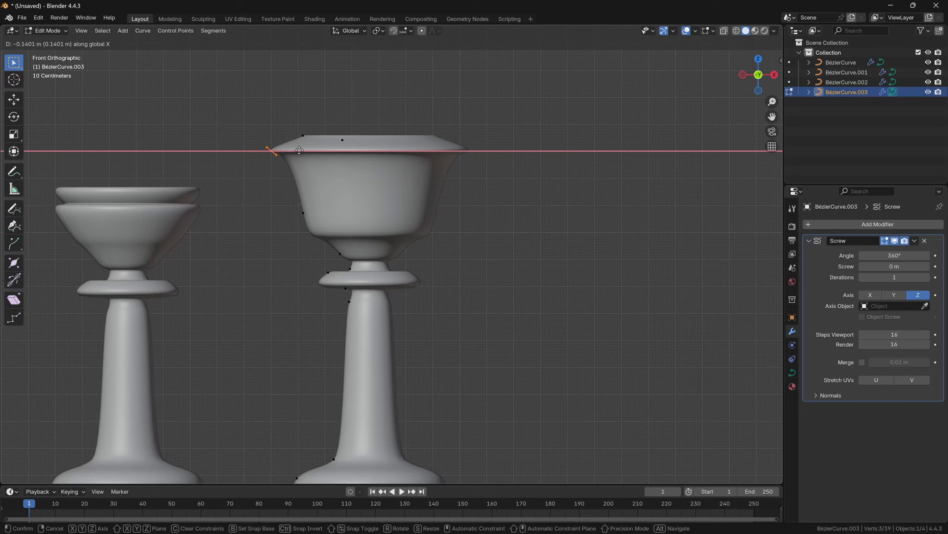
click(299, 151)
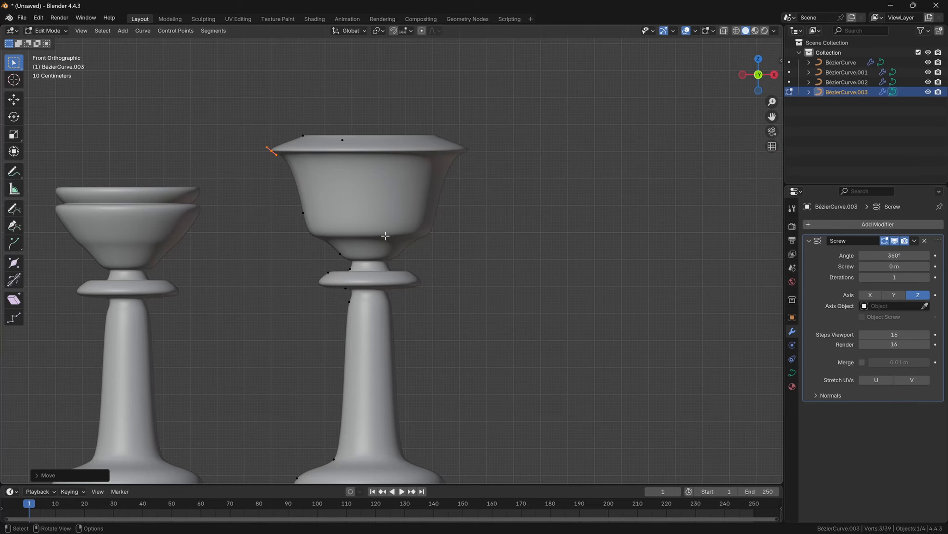
Step: Move the collar's outermost control point slightly outward along the X axis to widen the collar
scroll(391, 268, down, 4)
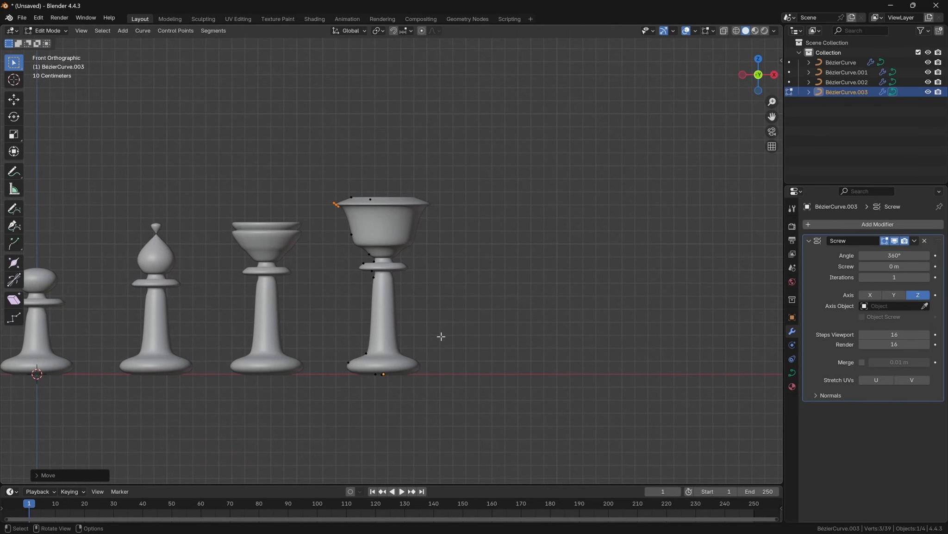
scroll(431, 329, up, 2)
scroll(435, 331, up, 3)
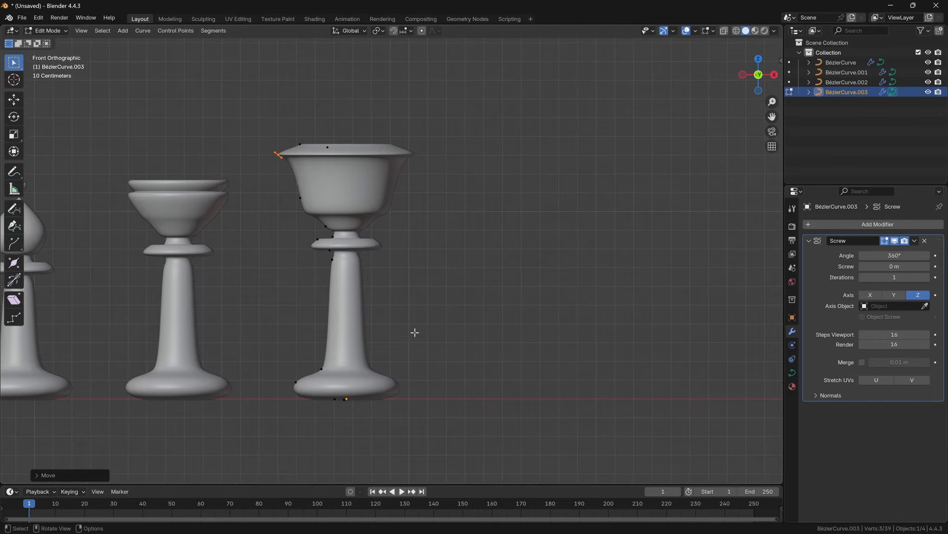
middle_drag(363, 166, 395, 301)
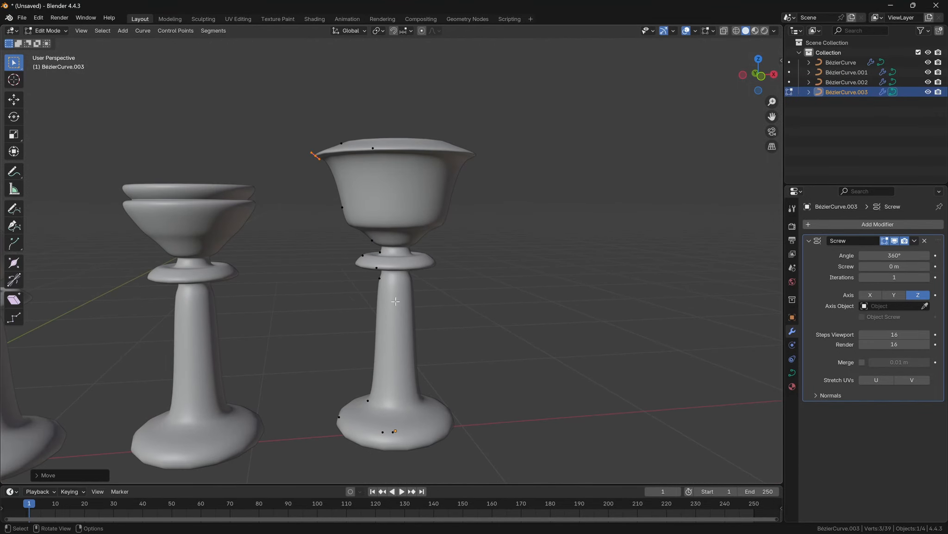
click(760, 75)
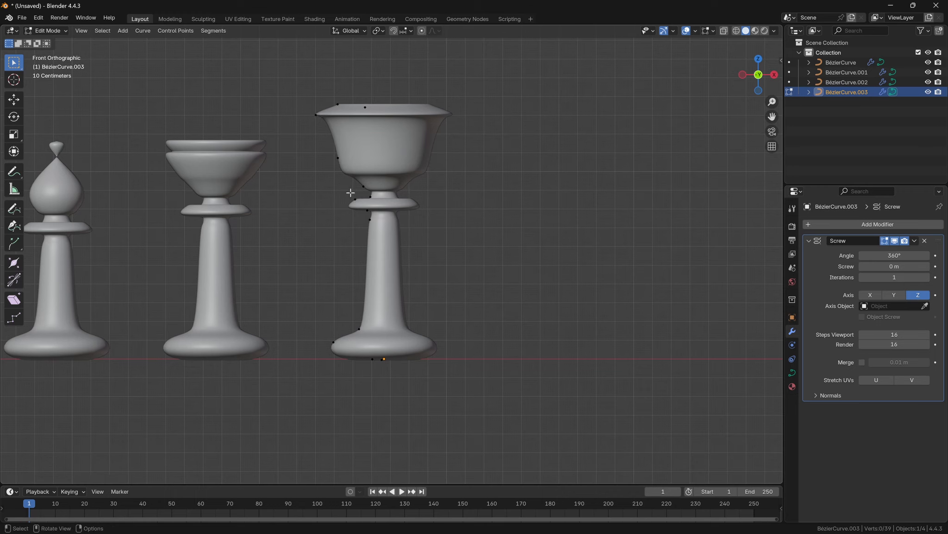
click(348, 200)
key(g)
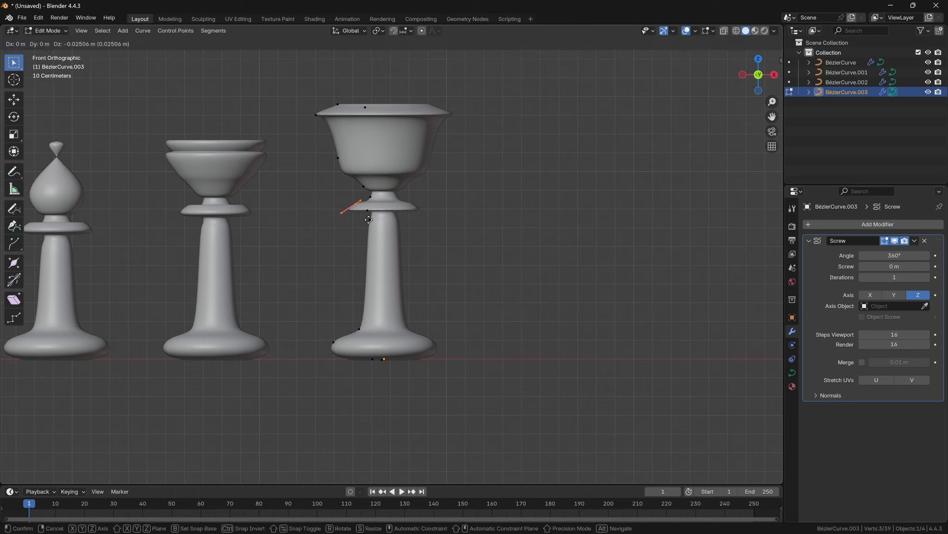
key(x)
click(367, 220)
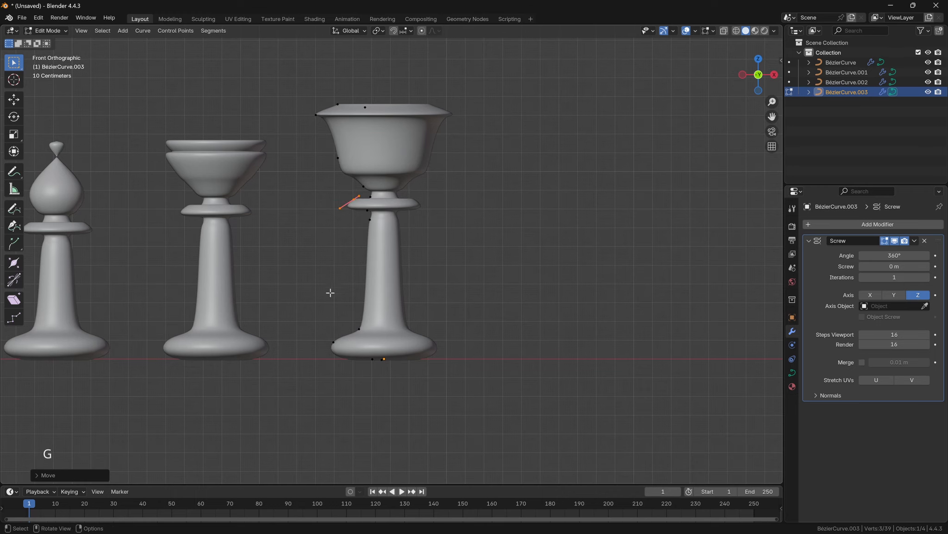
Step: Move the base's rim and lower stem control points about 0.04 m outward along X, then leave the curve's Edit Mode
drag(335, 316, 362, 359)
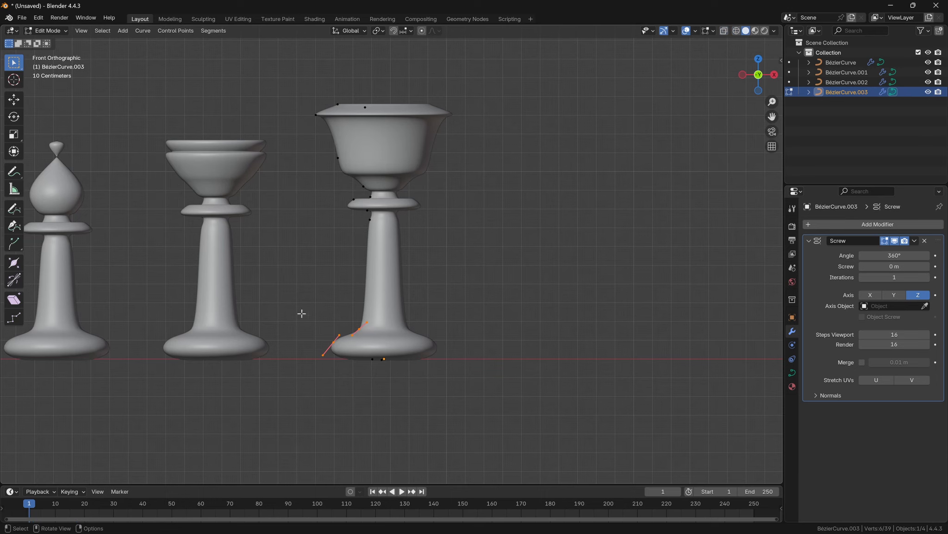
key(g)
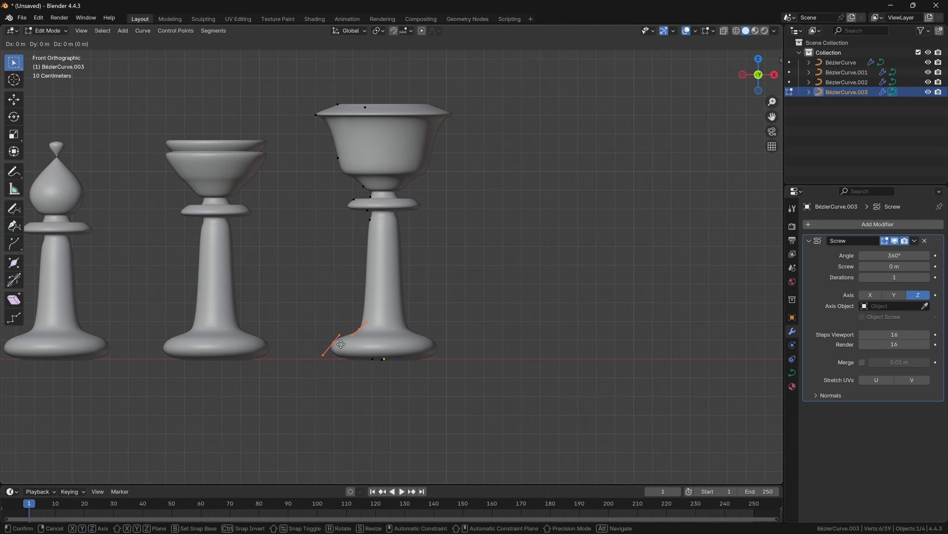
key(x)
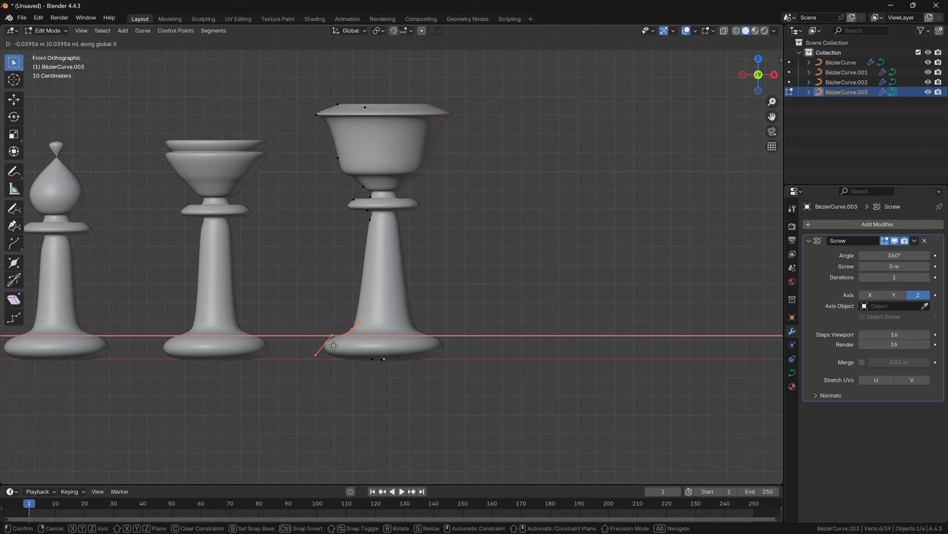
click(337, 345)
scroll(285, 361, down, 3)
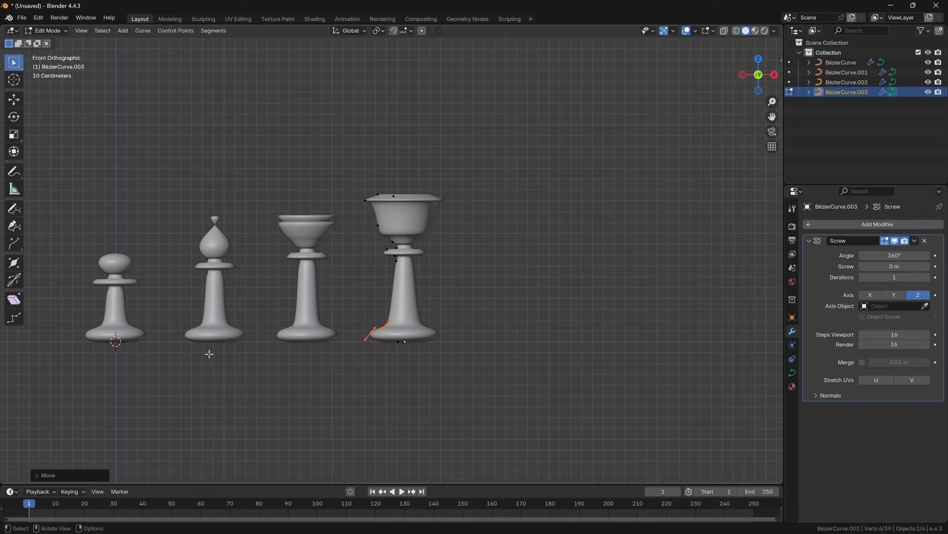
mouse_move(252, 361)
shift+middle_down()
mouse_move(233, 364)
mouse_move(253, 365)
shift+middle_up()
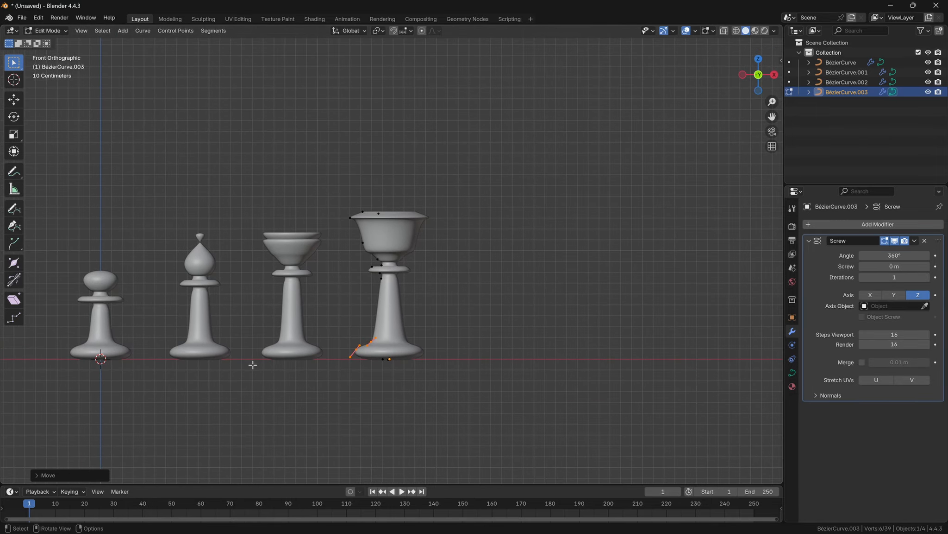
shift+middle_drag(311, 358, 302, 361)
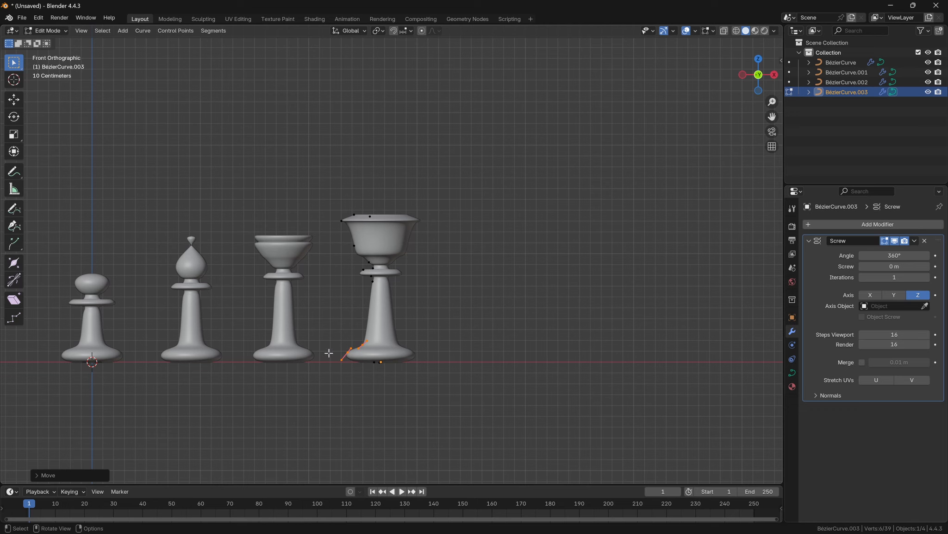
shift+middle_drag(306, 356, 328, 368)
key(Tab)
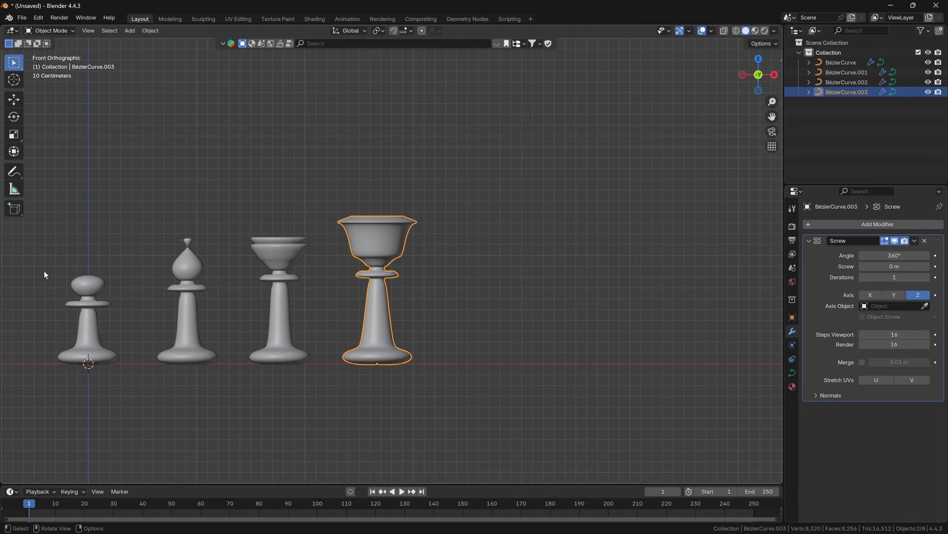
Step: Duplicate the pawn and place the copy about 3.57 m along X, beyond the tallest piece
click(84, 310)
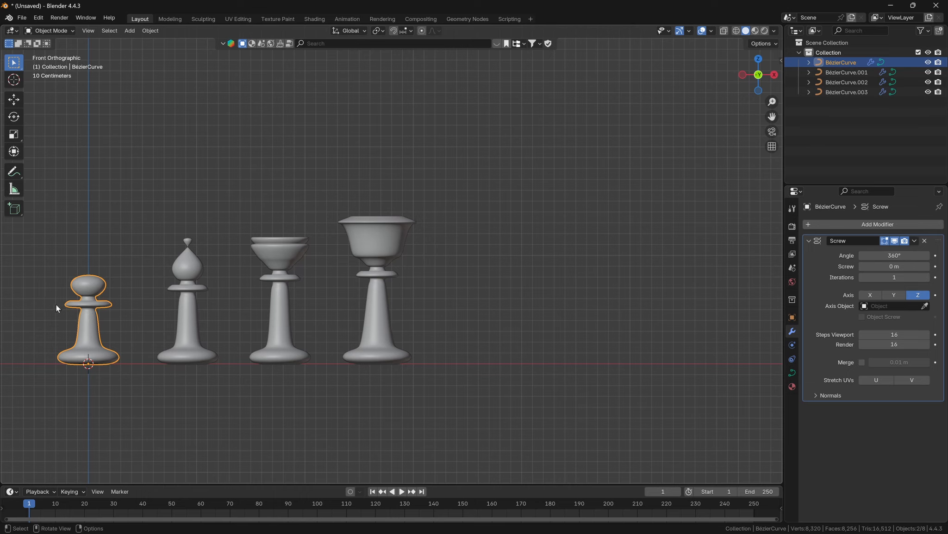
key(shift+d)
key(x)
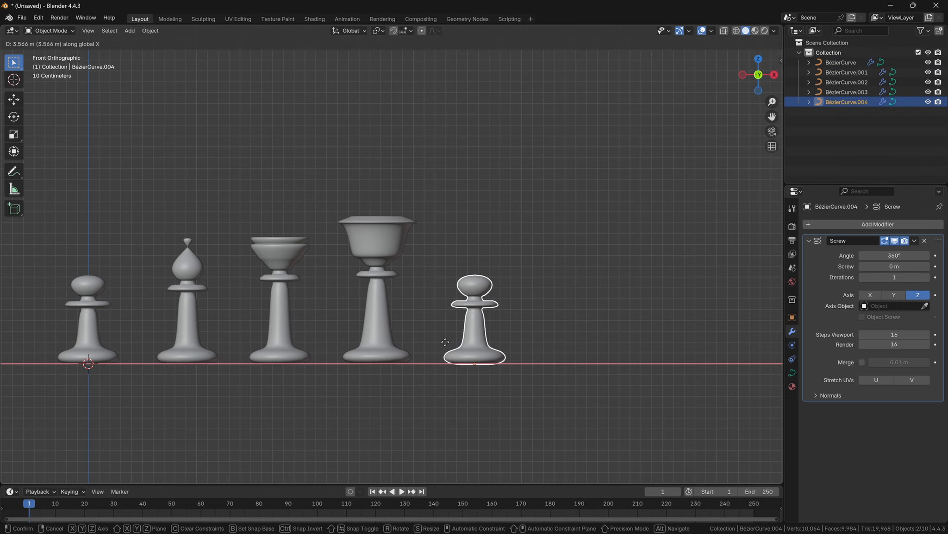
click(447, 341)
Step: In the new pawn copy's curve, delete the control points that form the round head above the collar
scroll(433, 355, up, 4)
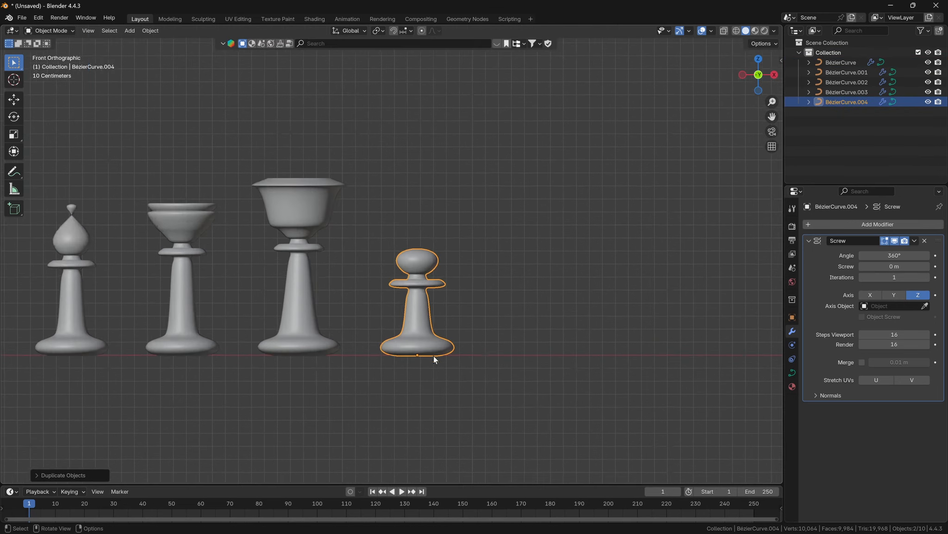
key(Tab)
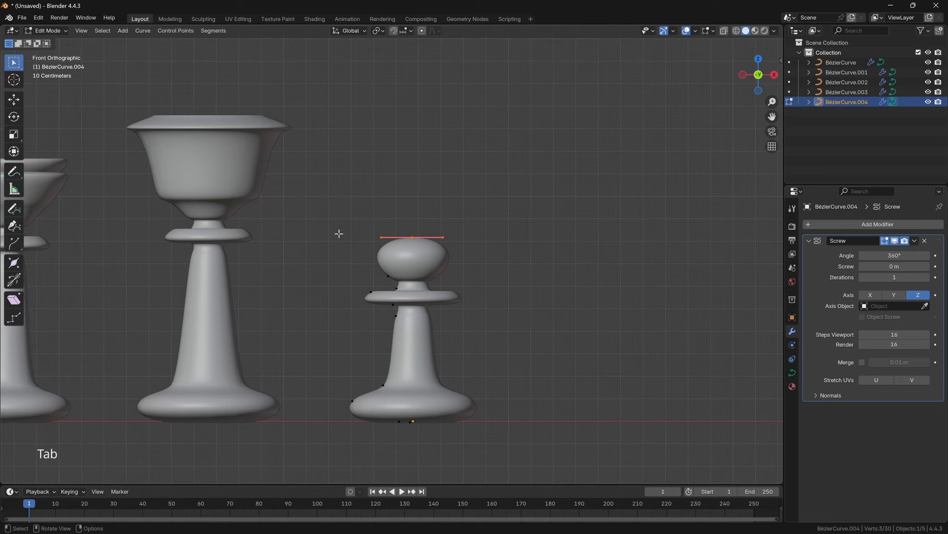
drag(364, 204, 455, 272)
key(x)
click(405, 264)
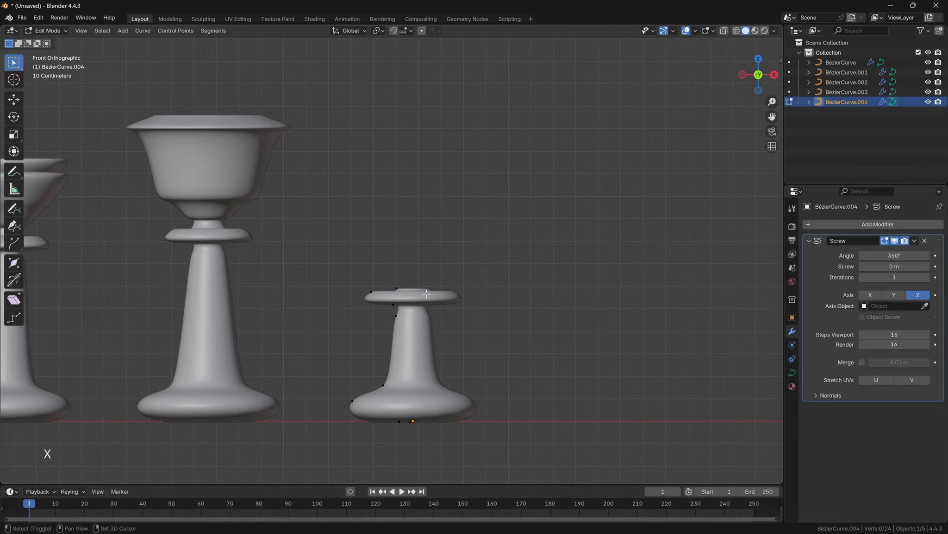
Step: Rotate the copy's upper stem control point until its handles stand vertical
shift+middle_drag(422, 308, 413, 309)
click(382, 316)
key(r)
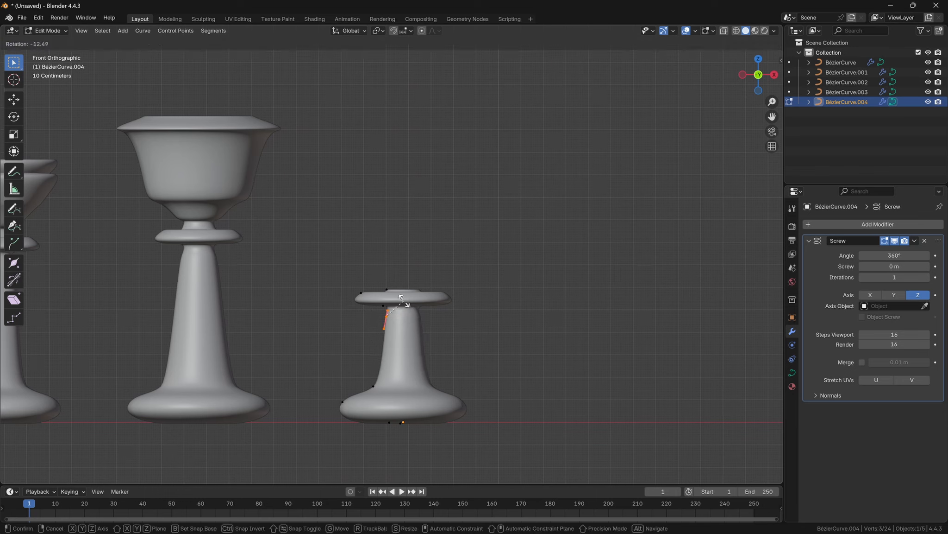
click(402, 298)
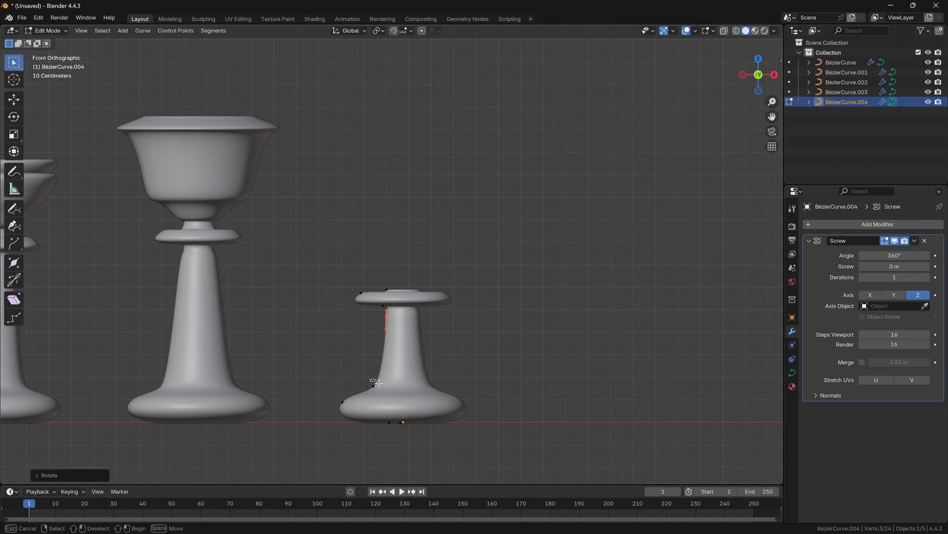
Step: Thicken the stem by moving its upper points, including the collar's underside point, and its lower point outward along X
shift+click(393, 321)
key(g)
key(x)
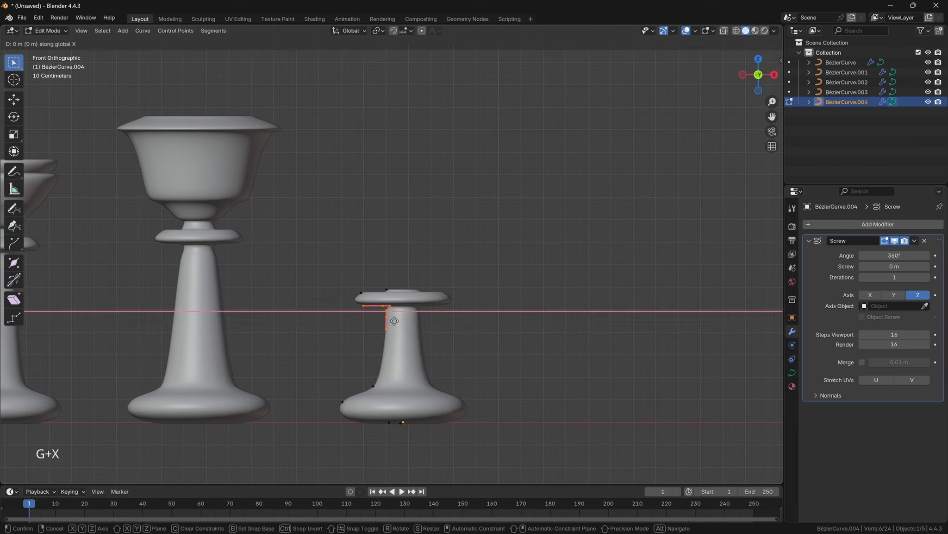
click(384, 320)
click(394, 377)
key(g)
key(x)
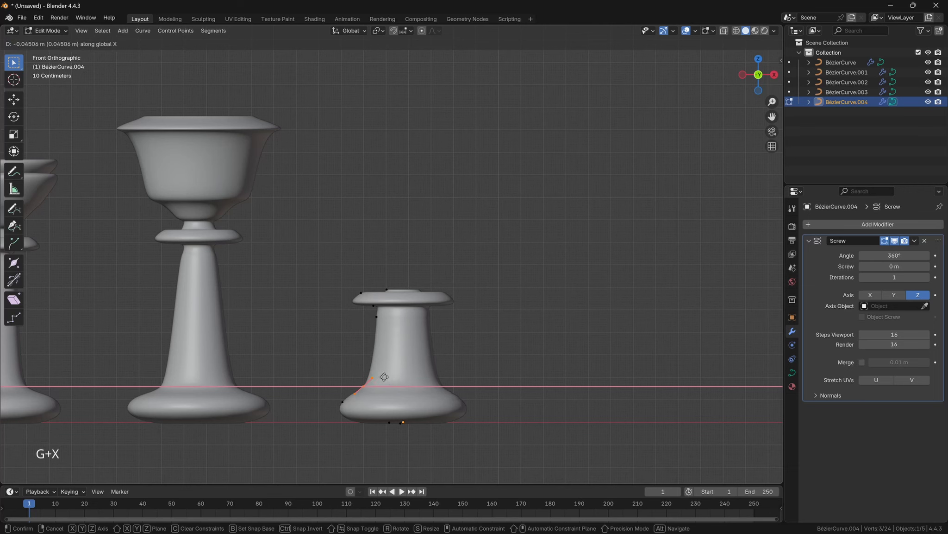
click(396, 402)
Step: Move the base's outermost control point outward along X to widen the copy's base
scroll(396, 402, down, 3)
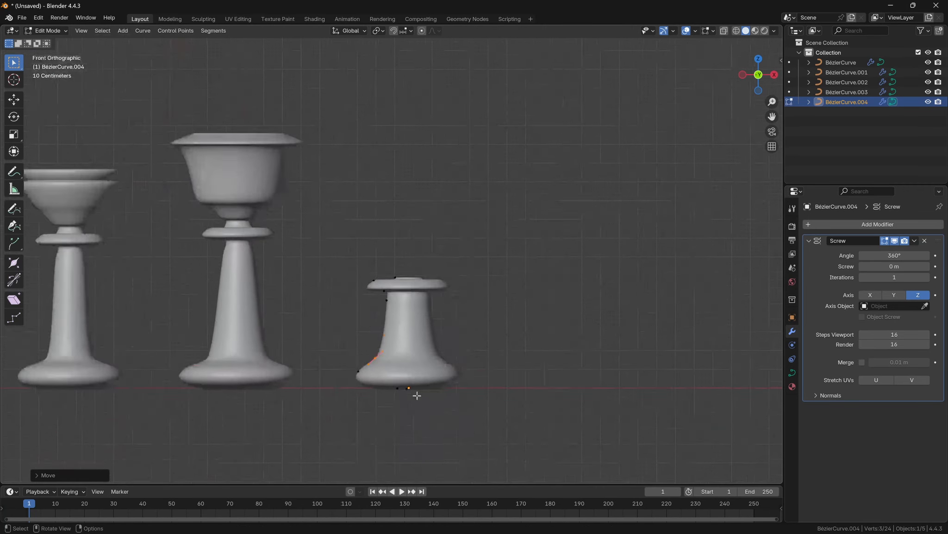
drag(350, 342, 377, 366)
key(g)
key(x)
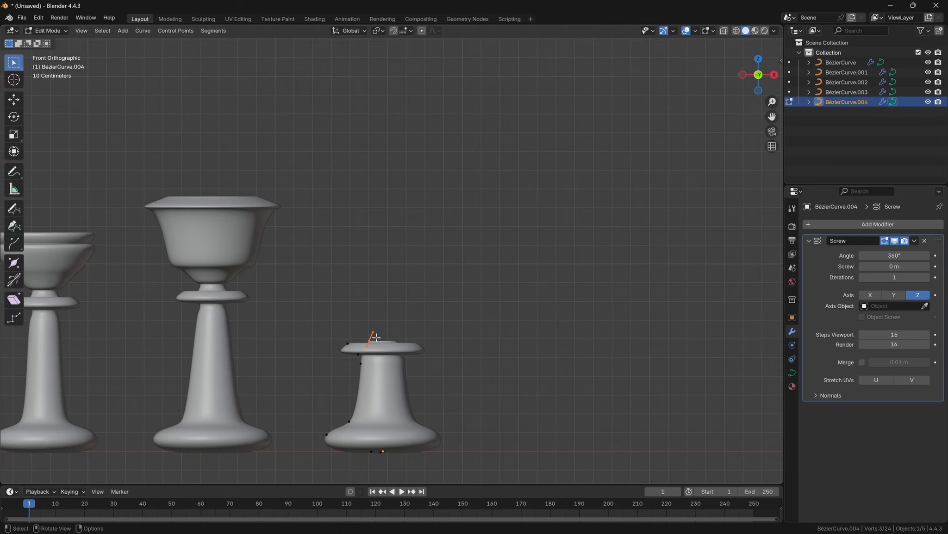
Step: Extrude the end point above the collar about 0.12 m up along Z, then shift it about 0.1 m outward to flare the neck
key(e)
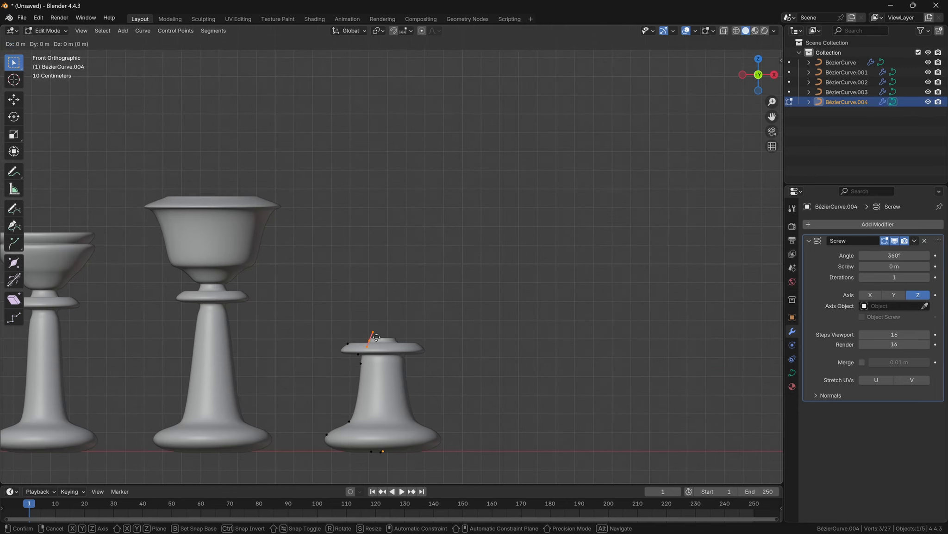
key(z)
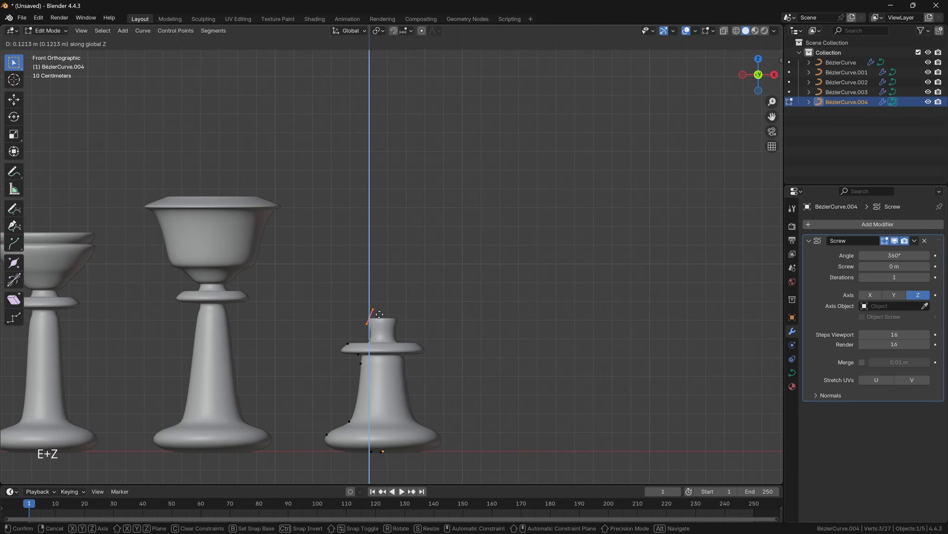
click(385, 318)
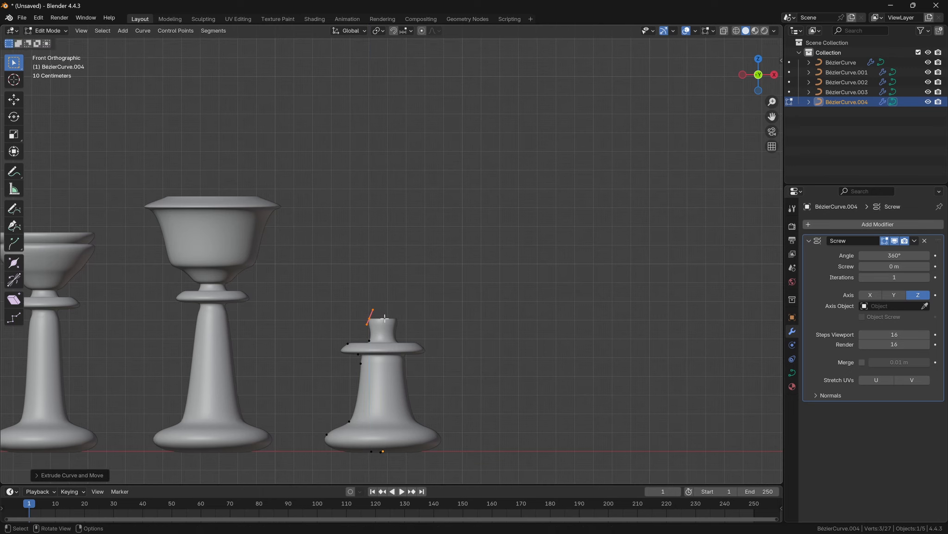
key(g)
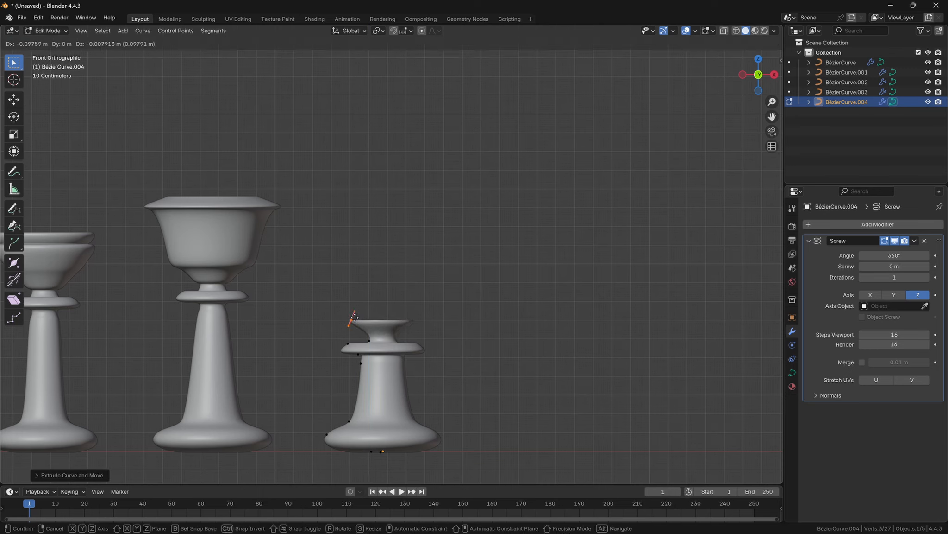
click(353, 317)
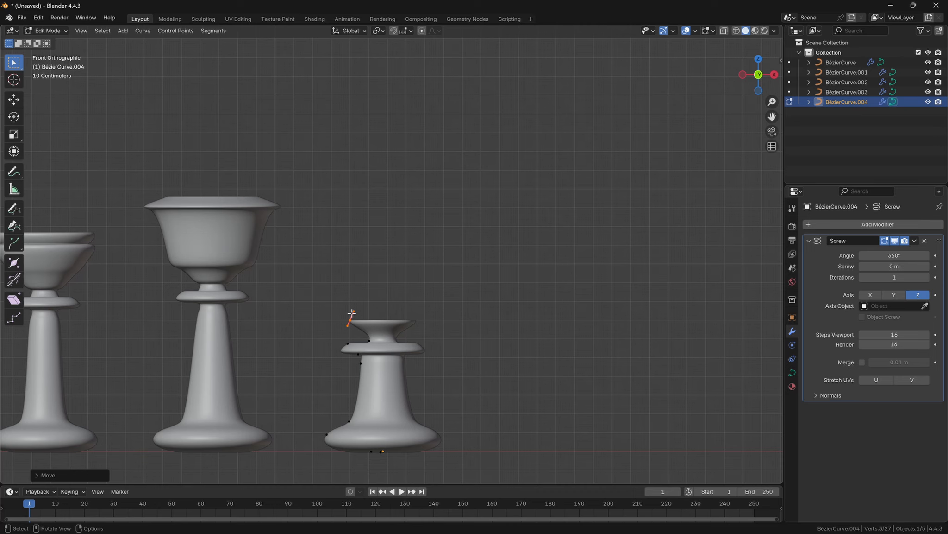
Step: Extrude the flared end point about 0.21 m up along Z to form the rook head's side wall
key(e)
key(z)
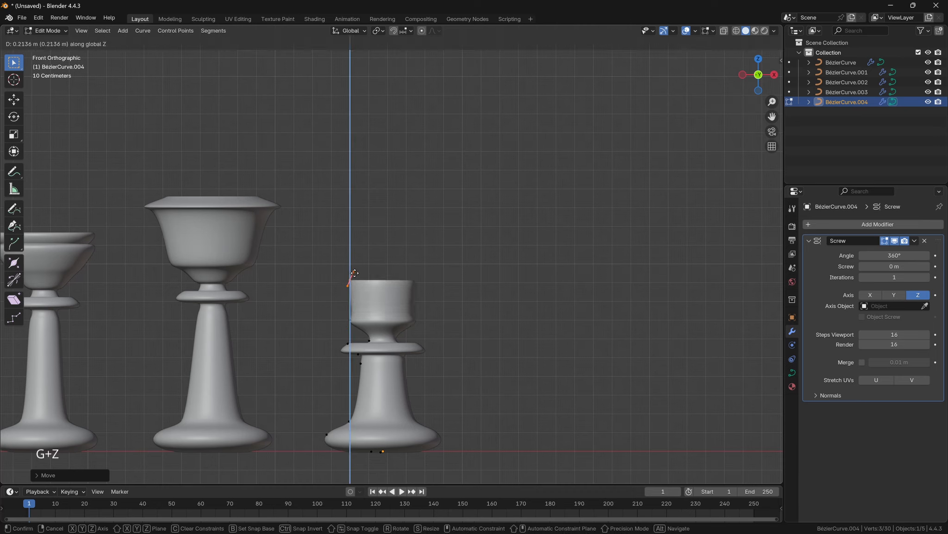
click(354, 274)
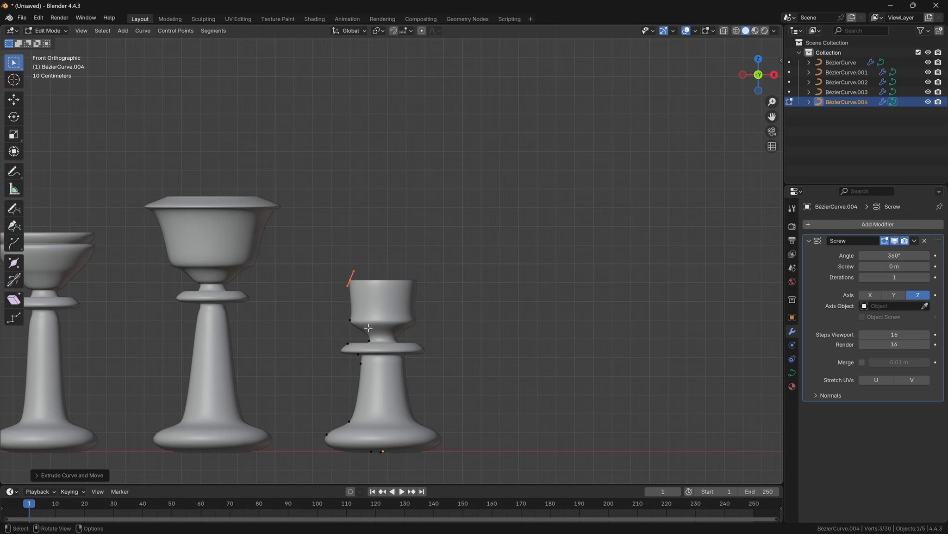
Step: Rotate the handles of the head wall's top and bottom control points to vertical to straighten the wall
scroll(368, 327, down, 3)
key(g)
key(z)
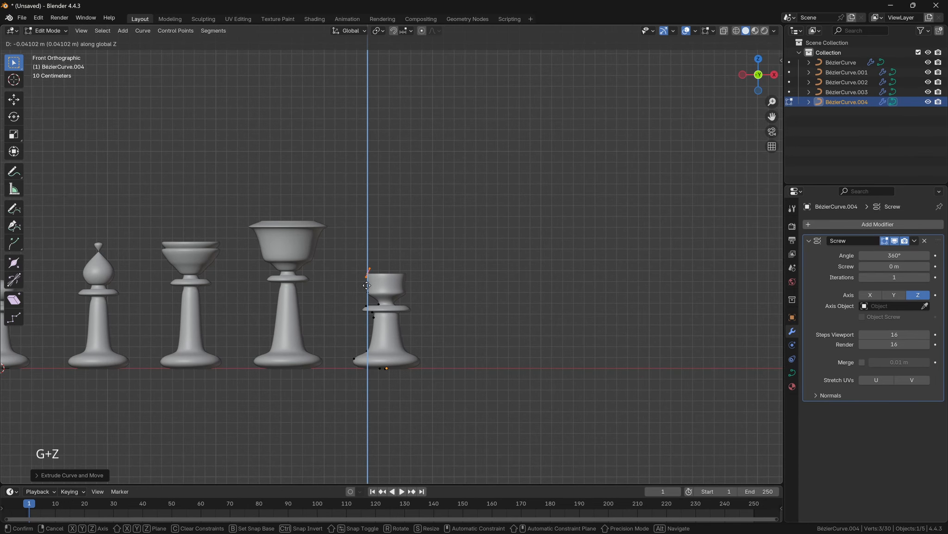
key(r)
click(382, 261)
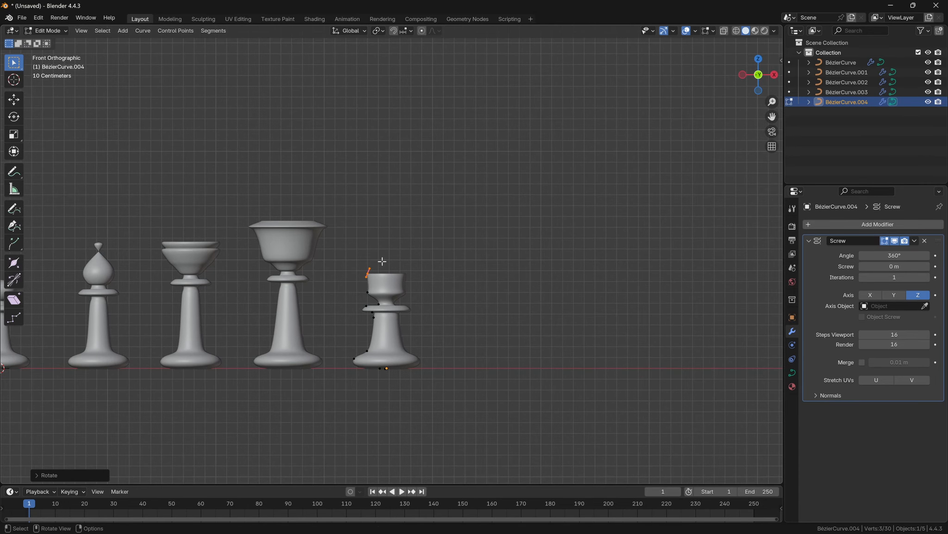
drag(356, 289, 372, 296)
key(r)
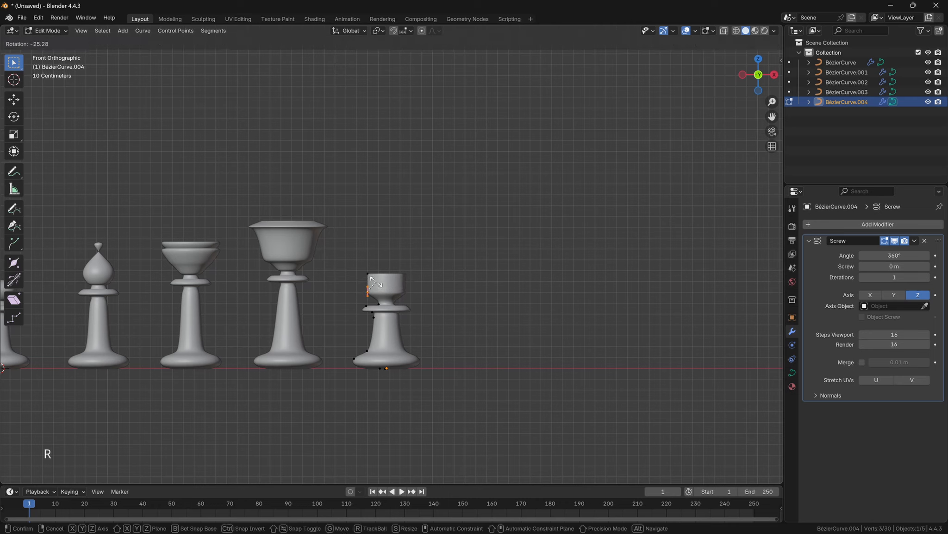
click(375, 283)
Step: Select the head, collar and upper stem control points and raise them about 0.05 m along Z
drag(345, 254, 425, 319)
key(g)
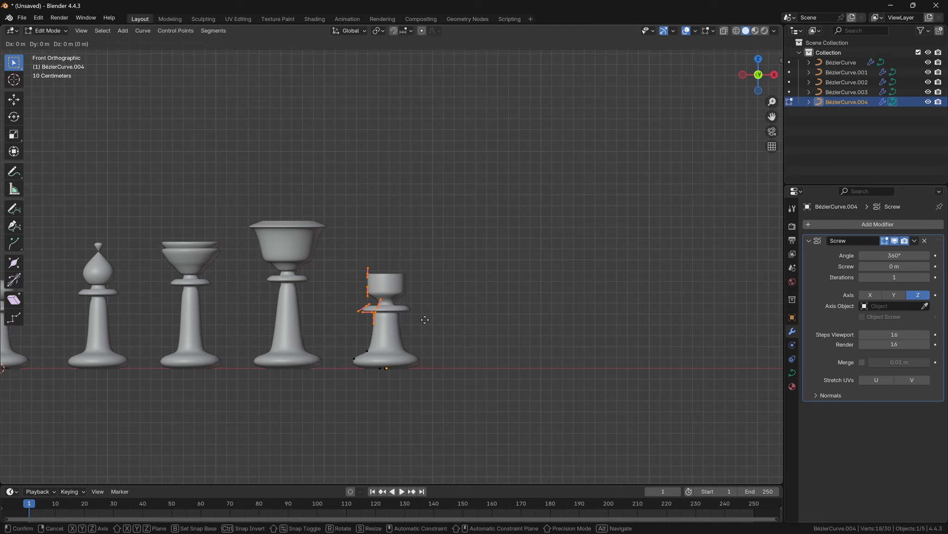
key(z)
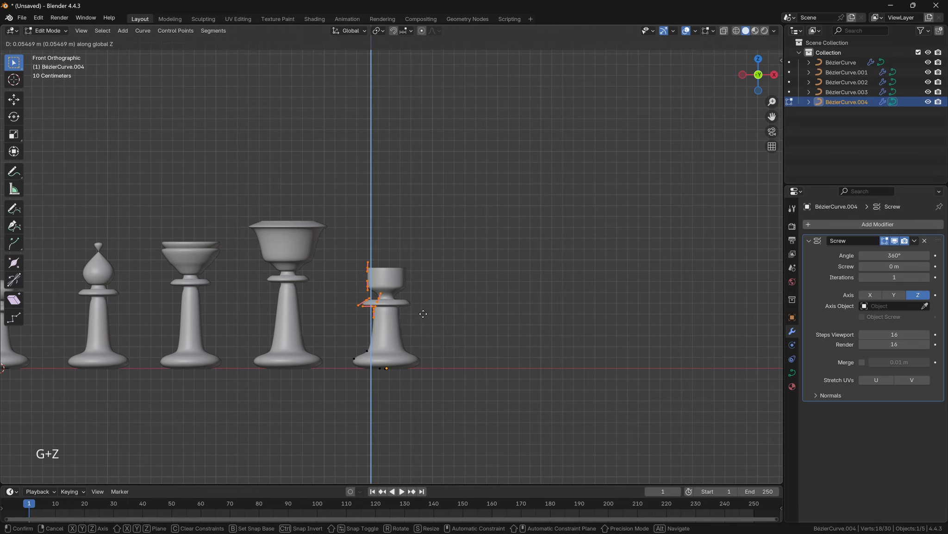
click(424, 314)
Step: From the front view, extrude the head's top rim control point inward to form the flat top ring
shift+middle_drag(352, 350, 434, 363)
middle_drag(371, 361, 384, 327)
scroll(371, 377, up, 4)
drag(300, 314, 328, 334)
click(762, 80)
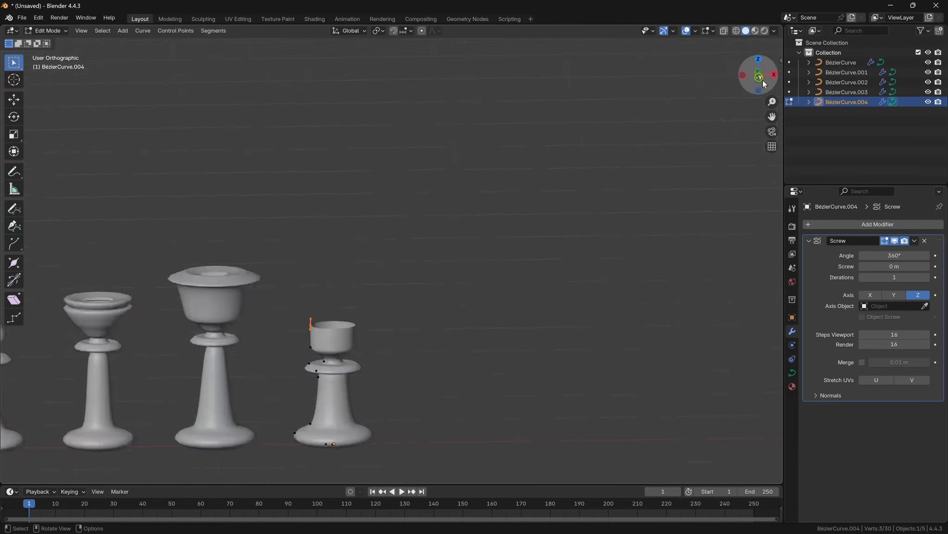
scroll(440, 362, up, 3)
key(e)
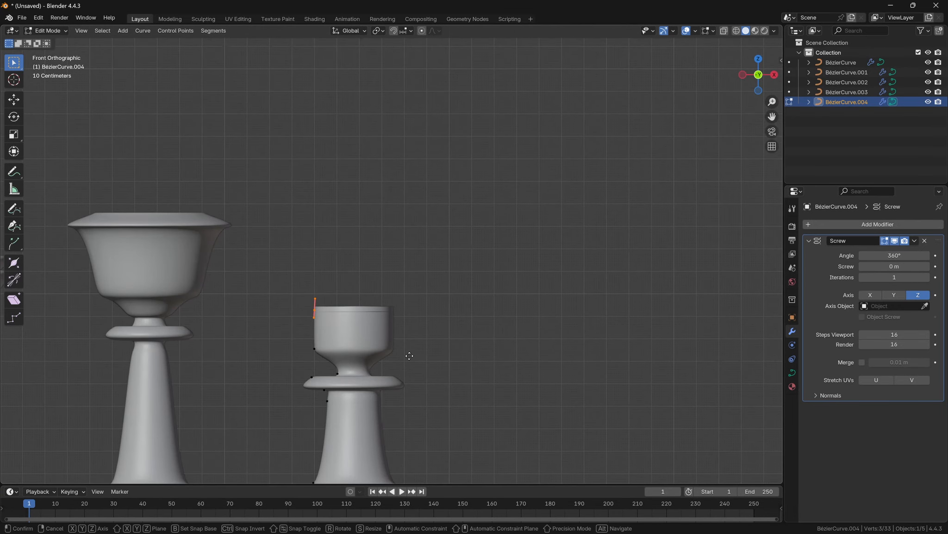
right_click(439, 355)
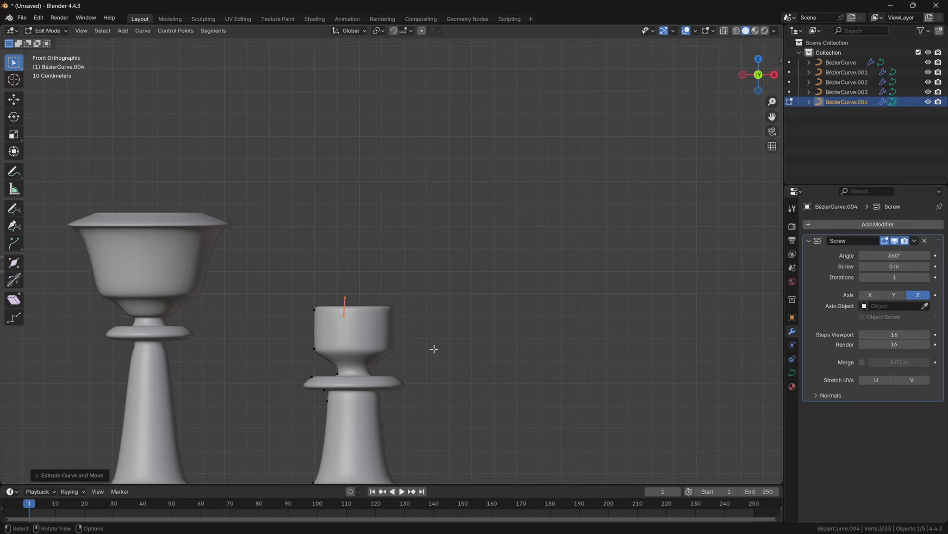
Step: Move the rook top ring's inner control point about 0.04 m outward along X and rotate its handles about Y to roughly horizontal
mouse_move(434, 347)
middle_down()
mouse_move(419, 364)
mouse_move(415, 347)
middle_up()
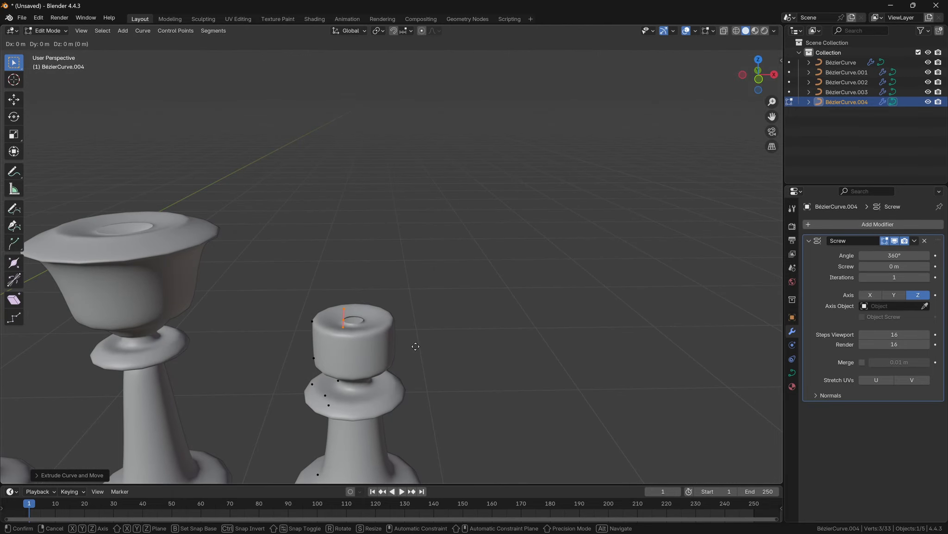
key(x)
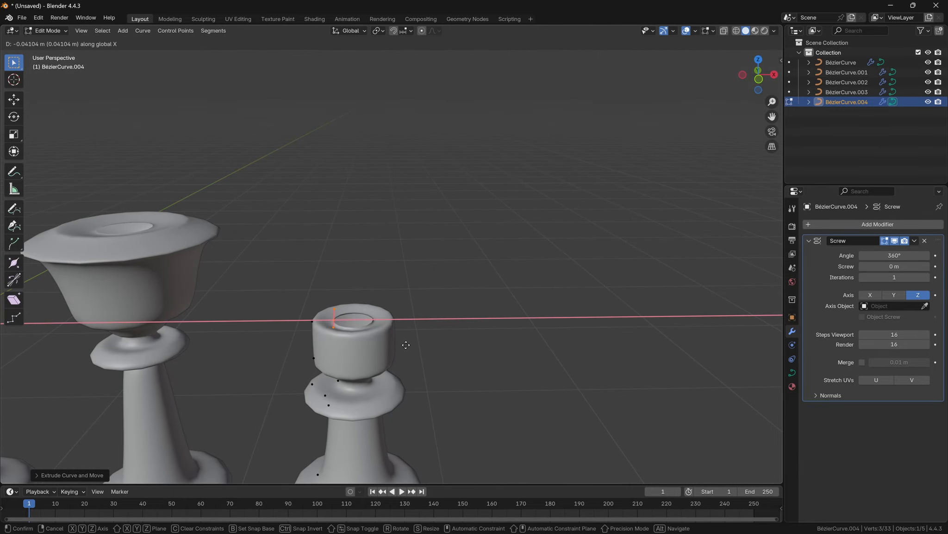
click(406, 345)
key(r)
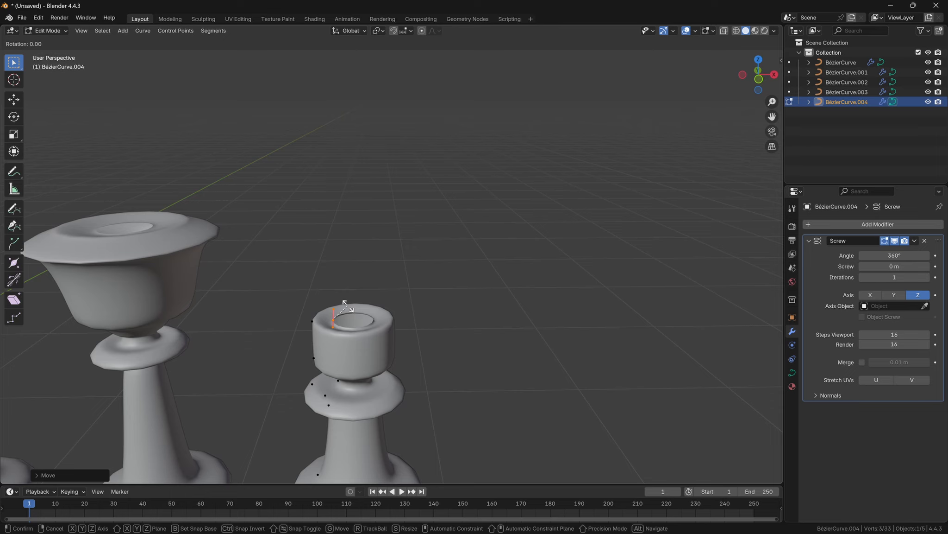
key(y)
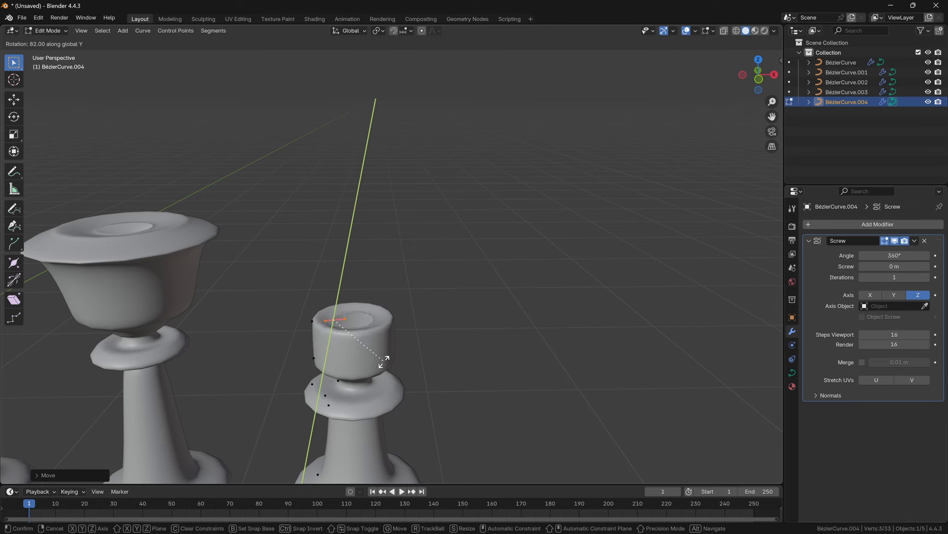
click(364, 367)
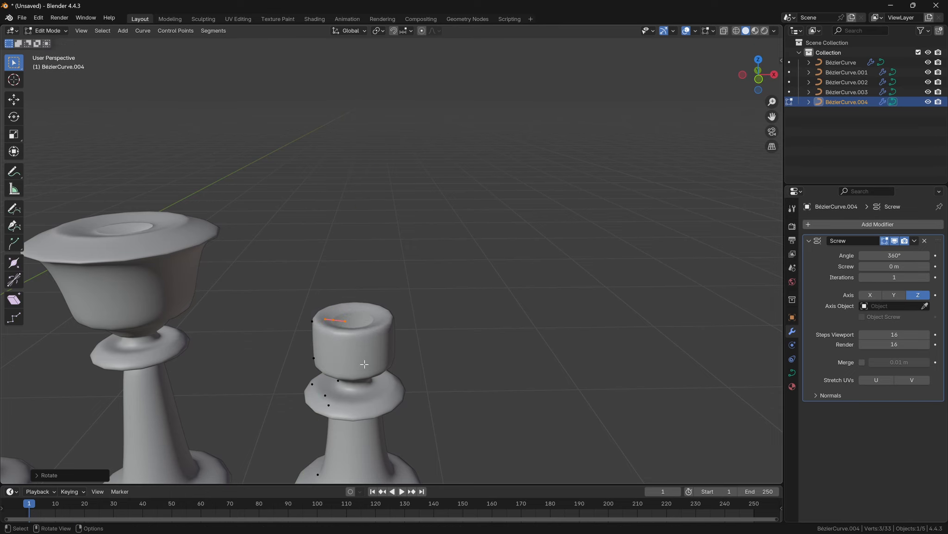
Step: Extrude the ring's inner point about 0.07 m down into the head to form the rook's recess, and leave Edit Mode in front view
key(e)
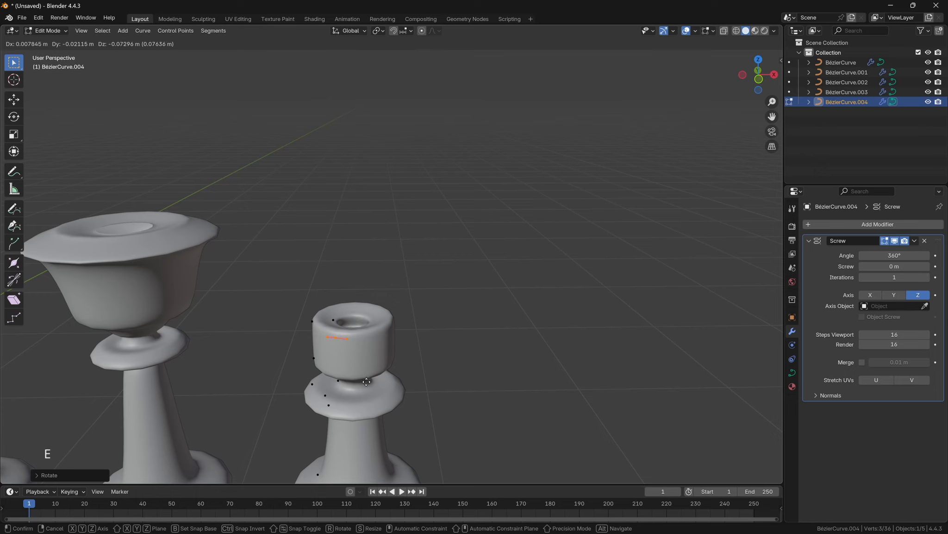
click(366, 381)
middle_drag(366, 381, 327, 391)
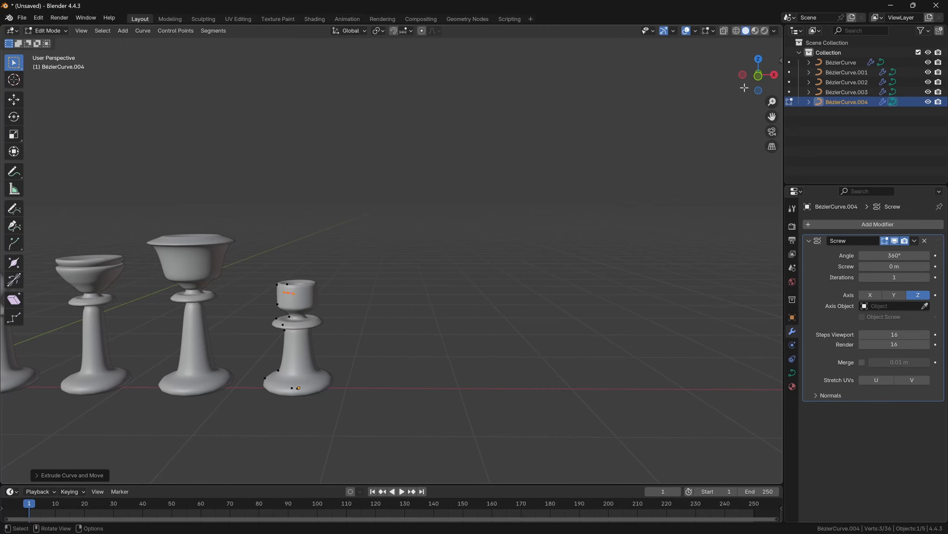
click(758, 75)
key(Tab)
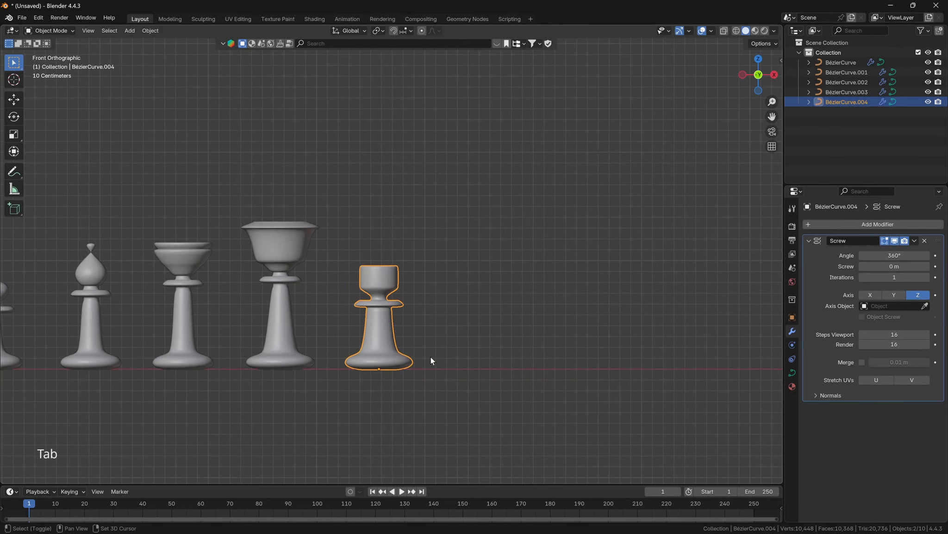
Step: Duplicate the finished rook and place the copy beside it along the X axis
shift+middle_drag(431, 360, 379, 358)
key(shift+d)
key(x)
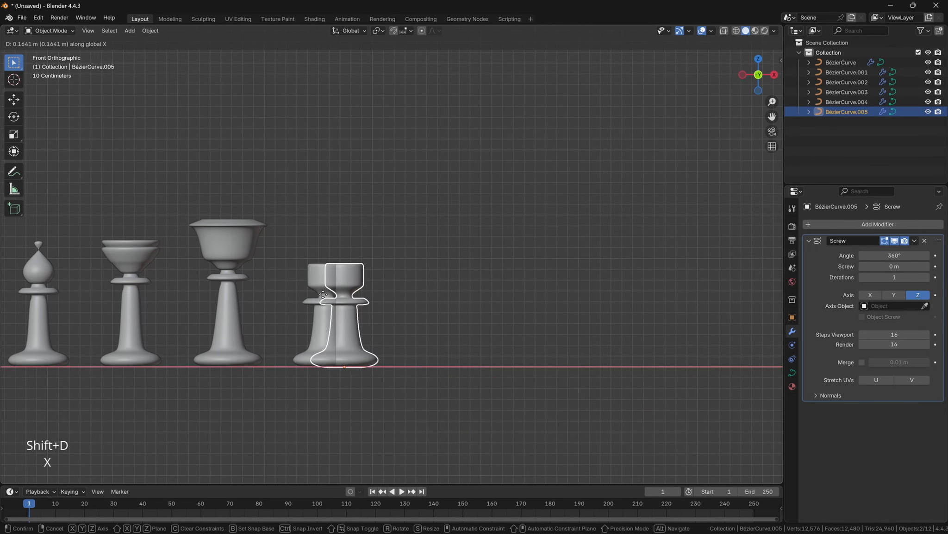
click(396, 293)
shift+middle_drag(463, 324, 427, 329)
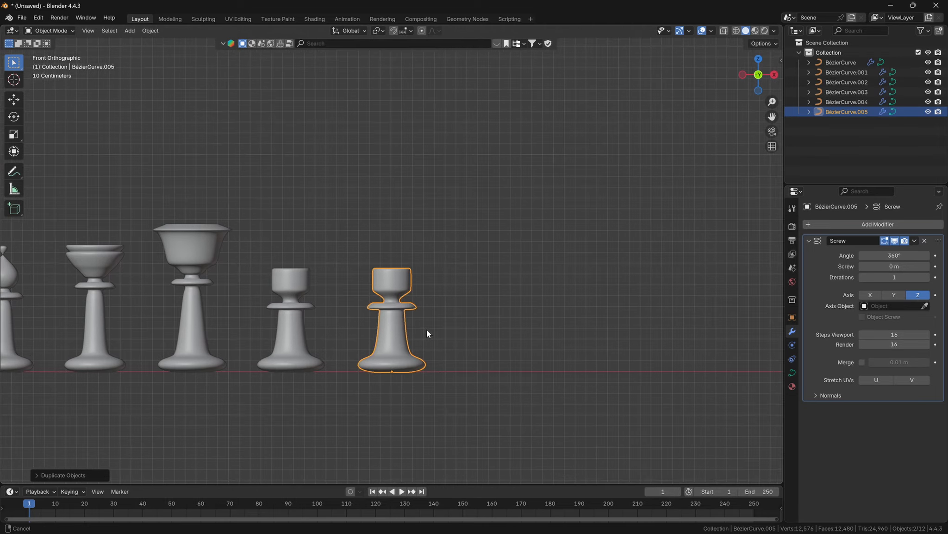
Step: Delete the head and collar control points of the rook copy, keeping only its stem and base
scroll(427, 329, up, 4)
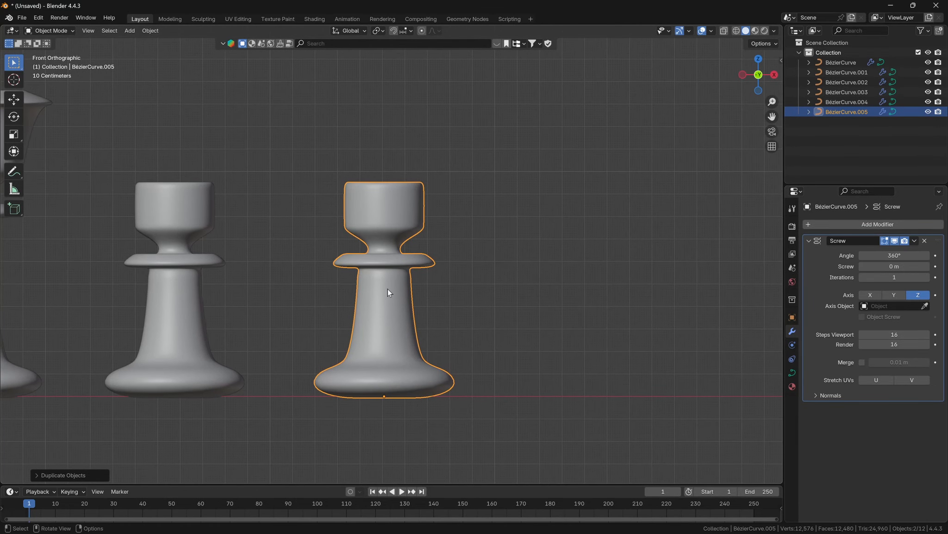
key(Tab)
shift+scroll(373, 280, up, 1)
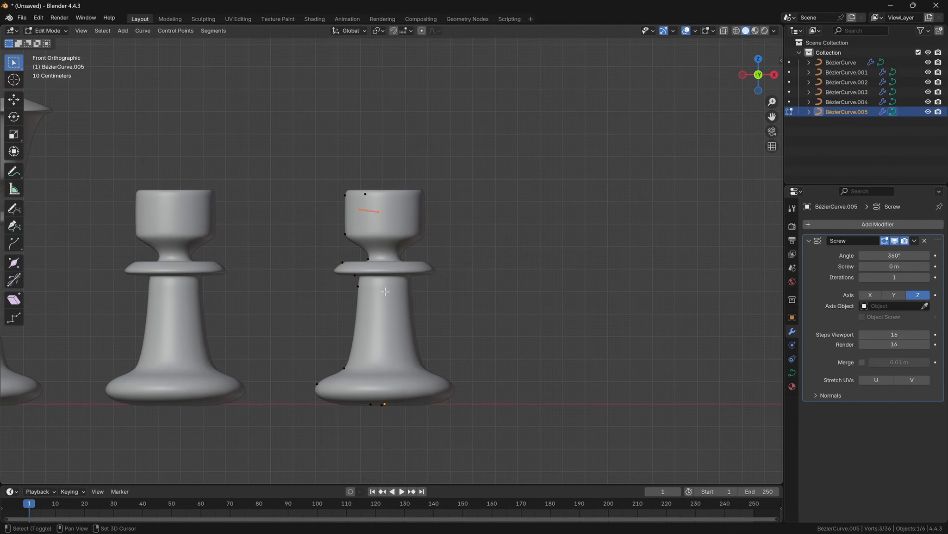
drag(320, 154, 460, 279)
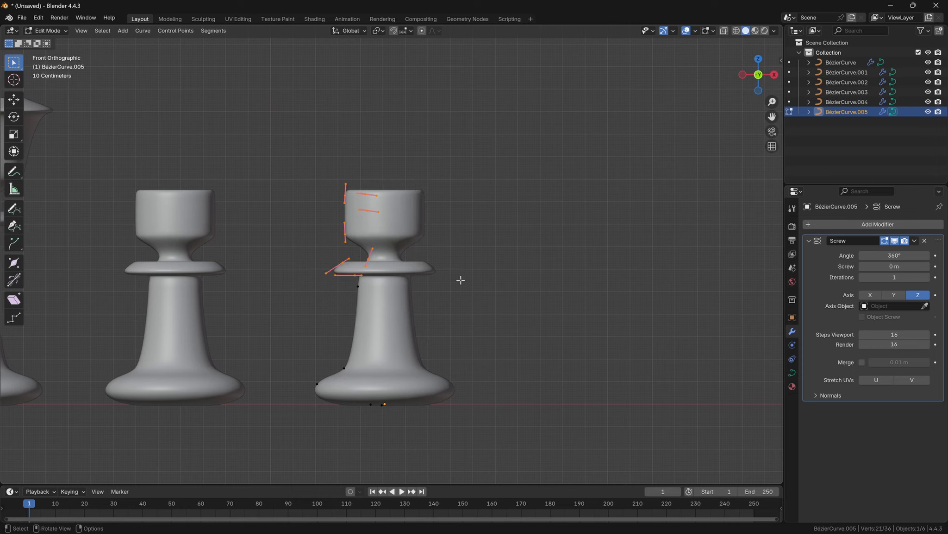
key(x)
click(457, 279)
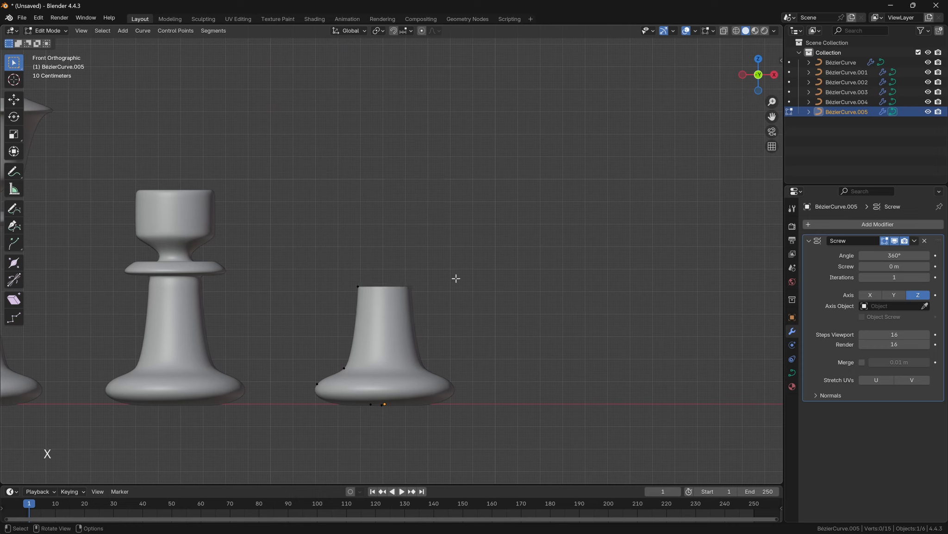
Step: Lower the copy's top stem control point along Z to leave a short pedestal, shift it slightly outward, and return to Object Mode
drag(350, 278, 365, 297)
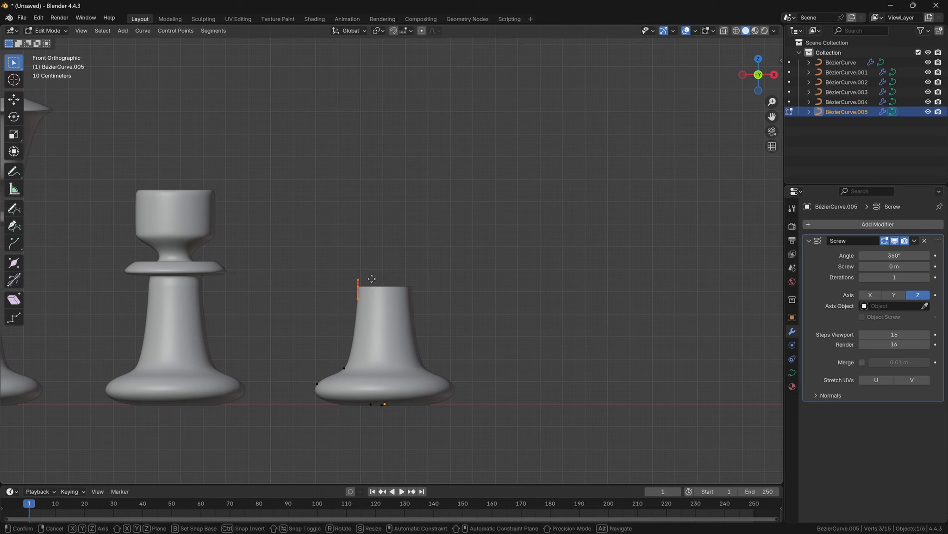
key(g)
key(z)
click(369, 324)
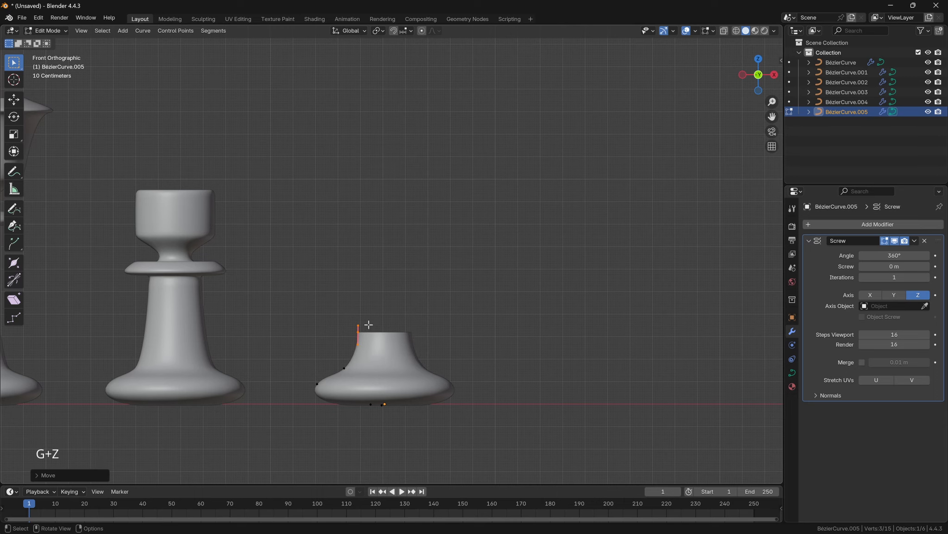
key(g)
key(g)
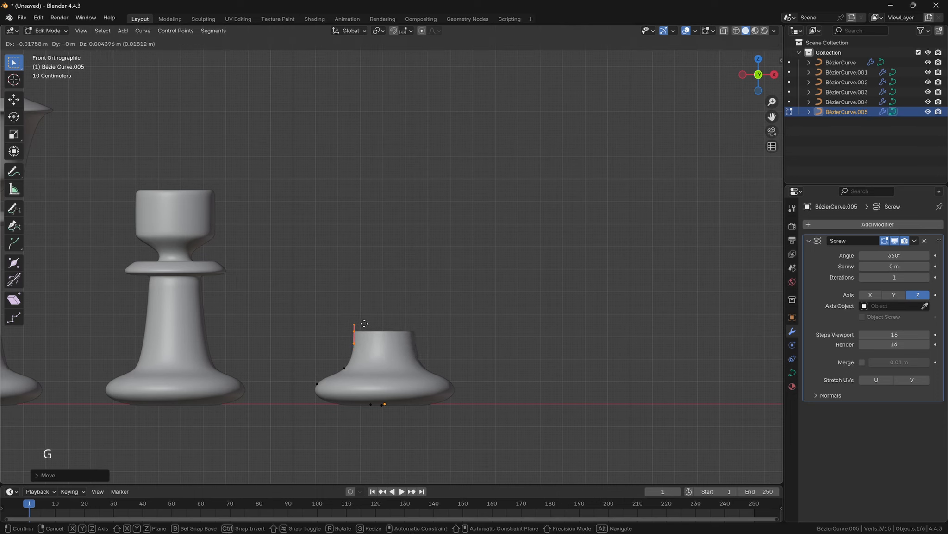
click(362, 323)
scroll(368, 338, down, 4)
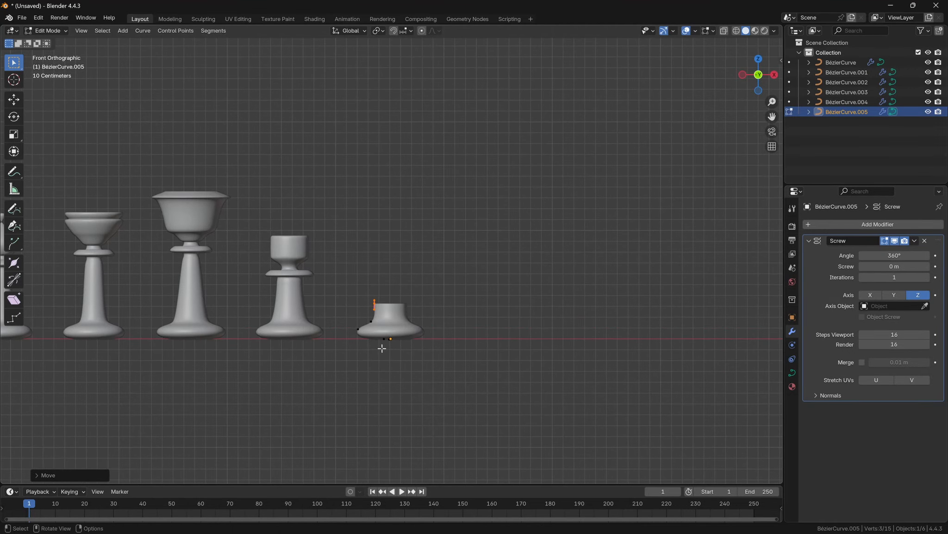
key(Tab)
middle_drag(382, 348, 428, 391)
click(758, 82)
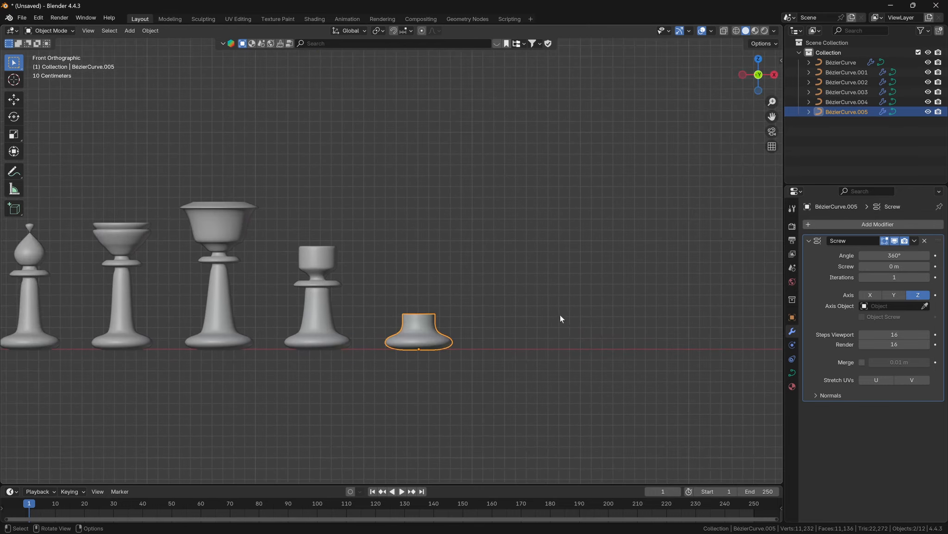
Step: Add a new Bézier curve to the scene in Object Mode
scroll(496, 295, up, 4)
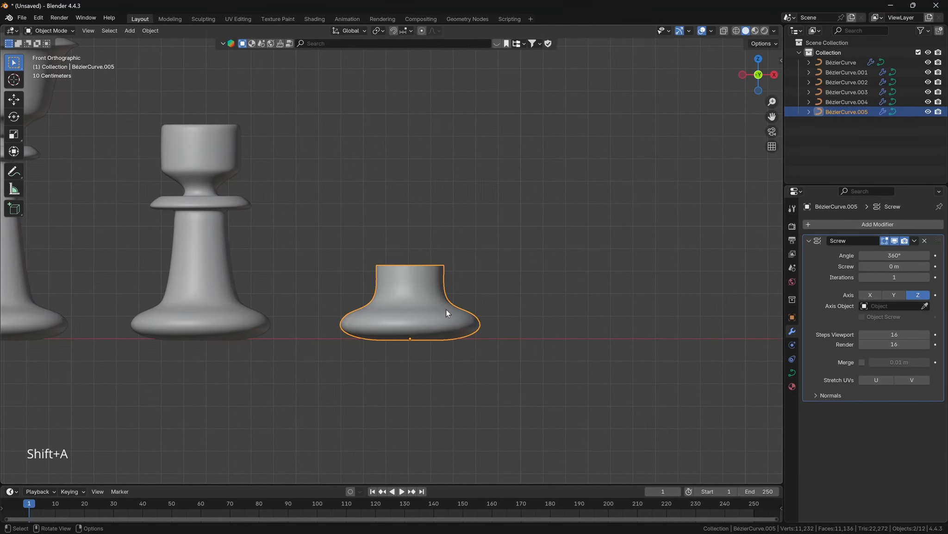
key(shift+a)
mouse_move(435, 308)
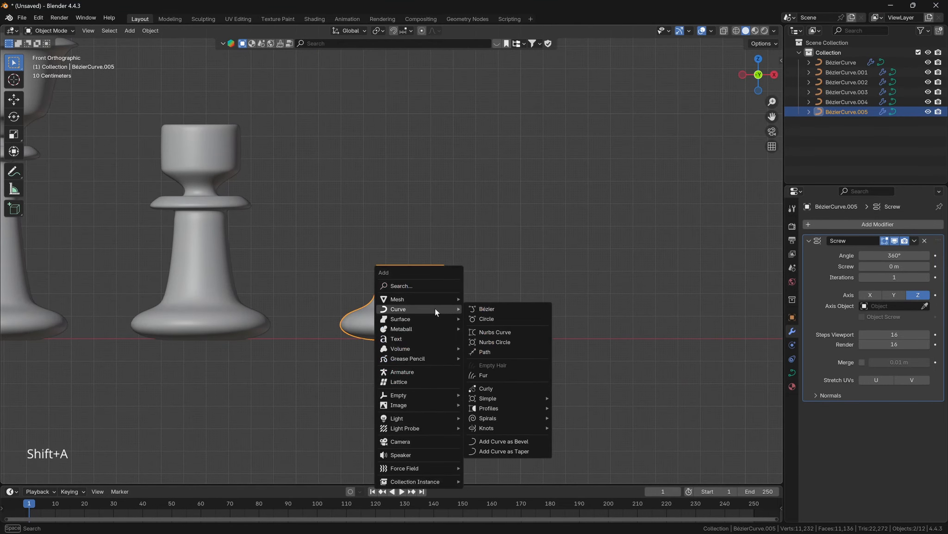
click(520, 309)
scroll(474, 320, down, 4)
middle_drag(473, 335, 398, 342)
scroll(430, 310, down, 5)
scroll(389, 354, up, 1)
scroll(386, 364, up, 3)
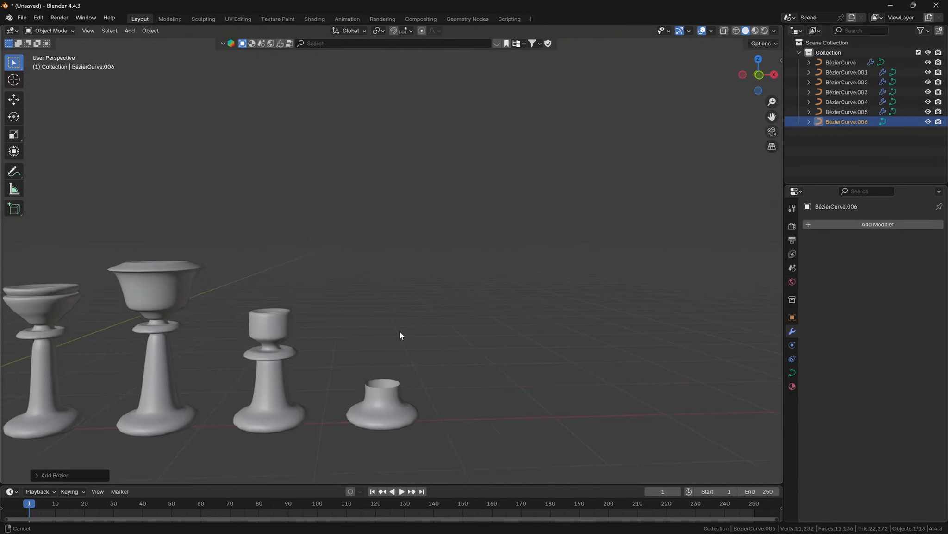
click(761, 75)
shift+middle_drag(376, 381, 514, 370)
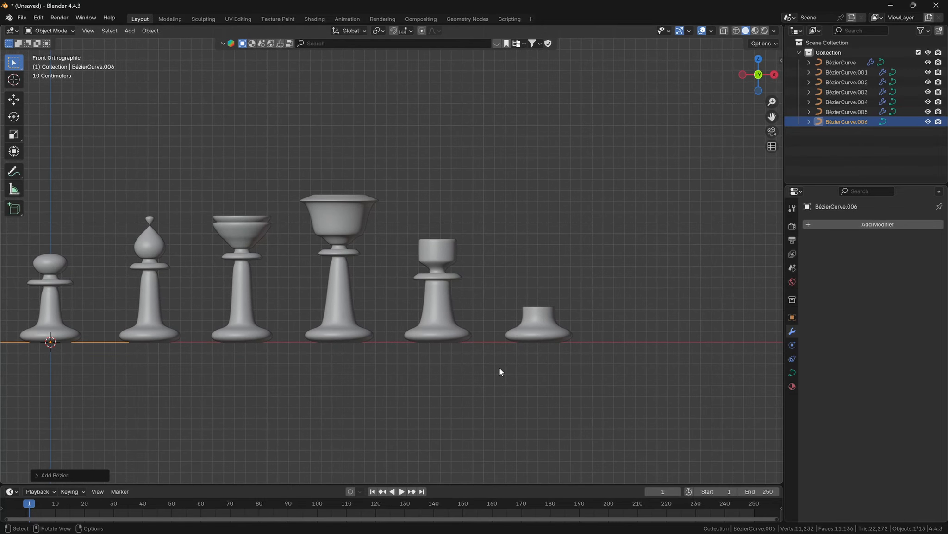
Step: Delete all control points of the new Bézier curve in Edit Mode to leave an empty curve object
key(Tab)
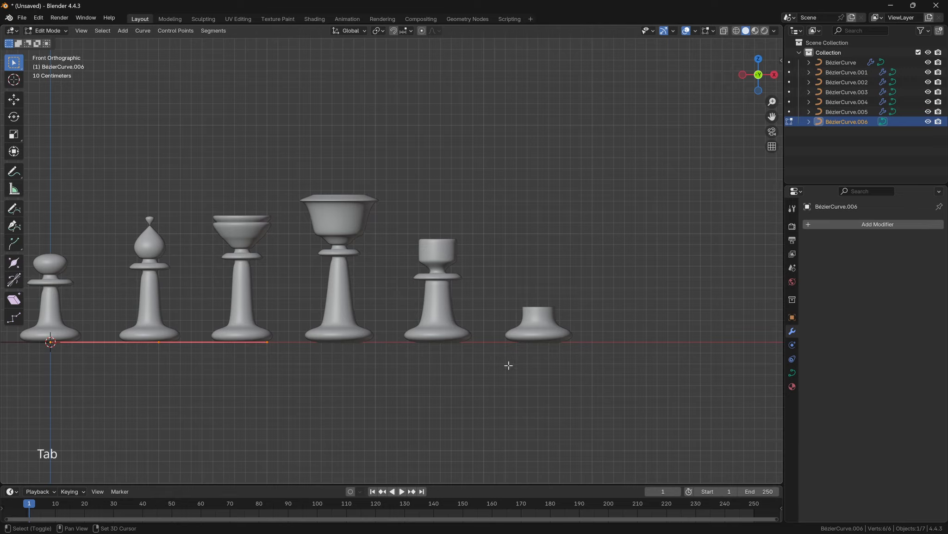
shift+middle_drag(508, 364, 356, 383)
key(x)
click(371, 373)
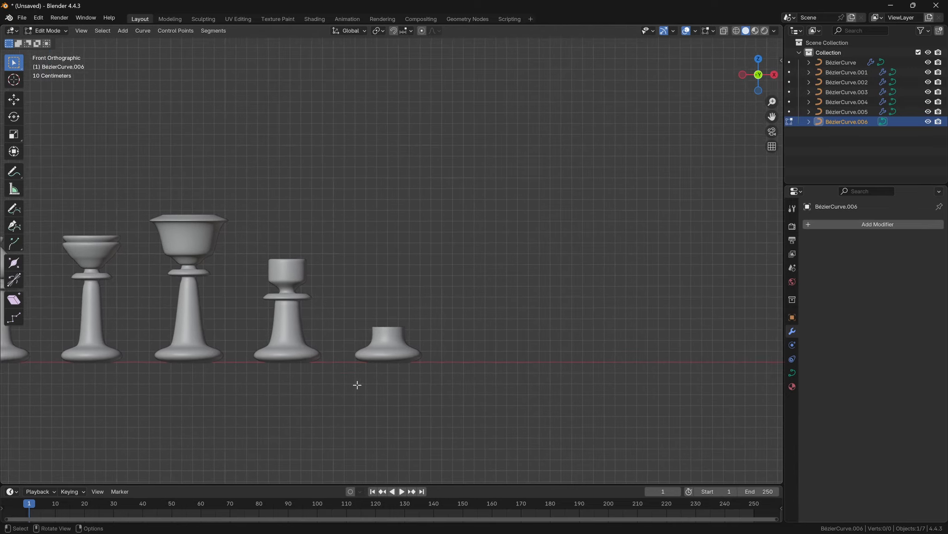
Step: Draw a freehand knight silhouette with the Draw tool, starting and ending at the top of the short pedestal
scroll(356, 384, up, 4)
shift+middle_drag(433, 389, 419, 363)
scroll(416, 359, up, 2)
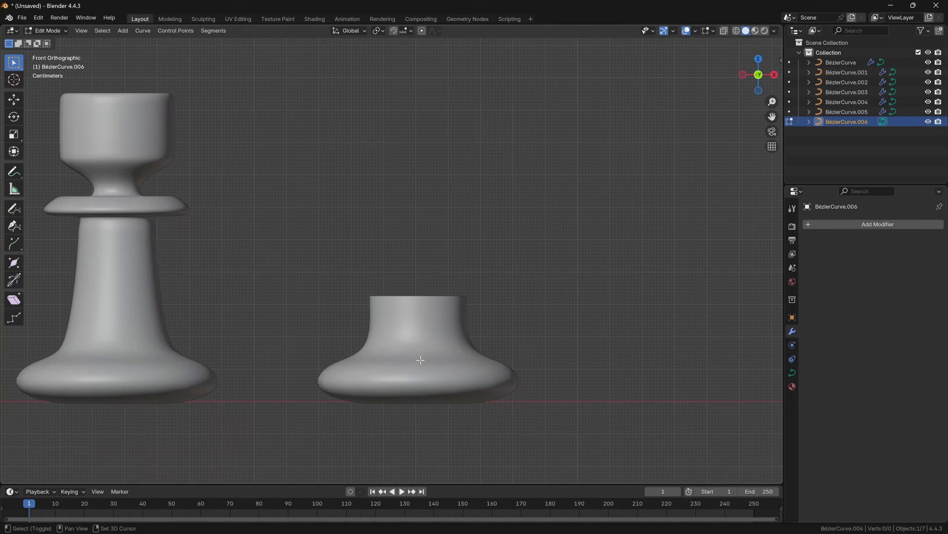
key(shift+space)
click(410, 436)
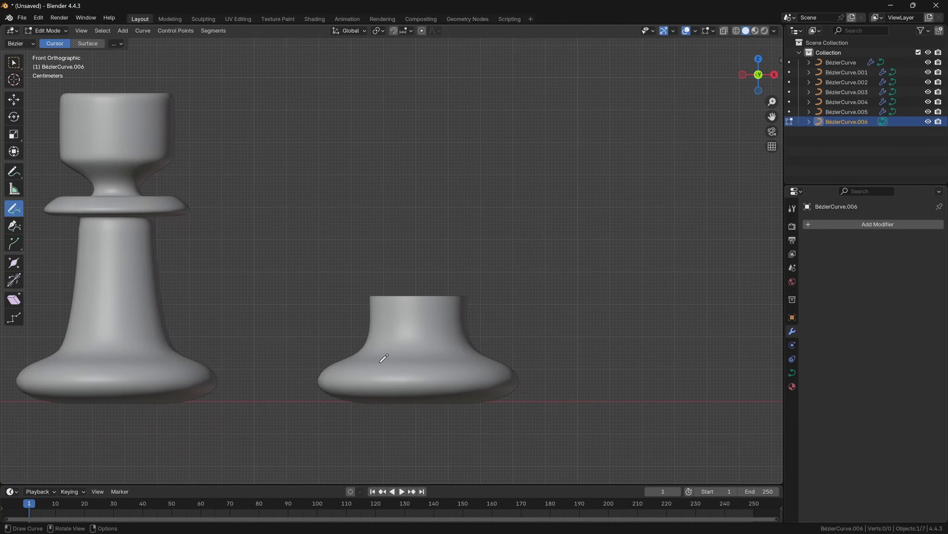
shift+middle_drag(421, 334, 425, 360)
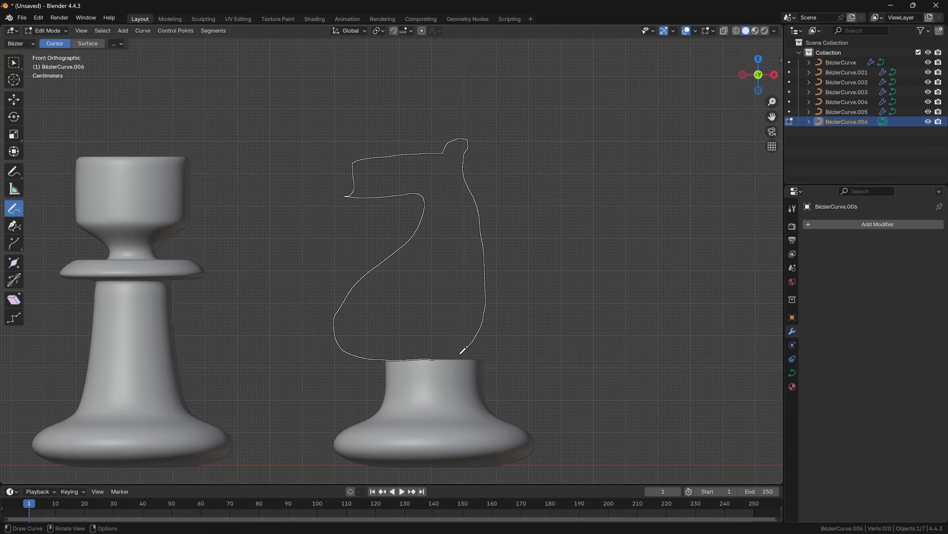
drag(429, 360, 429, 360)
Step: Move the whole knight outline slightly in the positive X direction to centre it over the pedestal
scroll(445, 222, down, 4)
scroll(388, 257, up, 4)
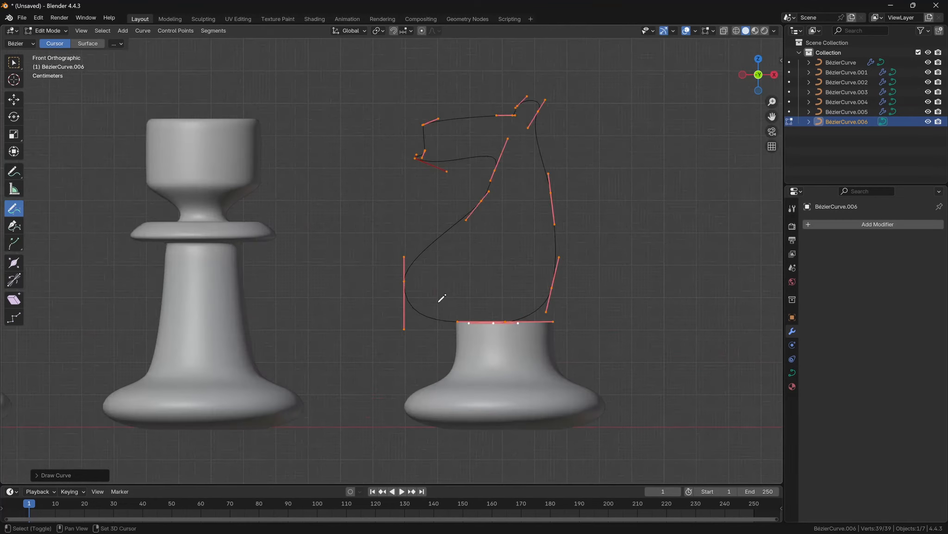
shift+middle_drag(436, 302, 408, 318)
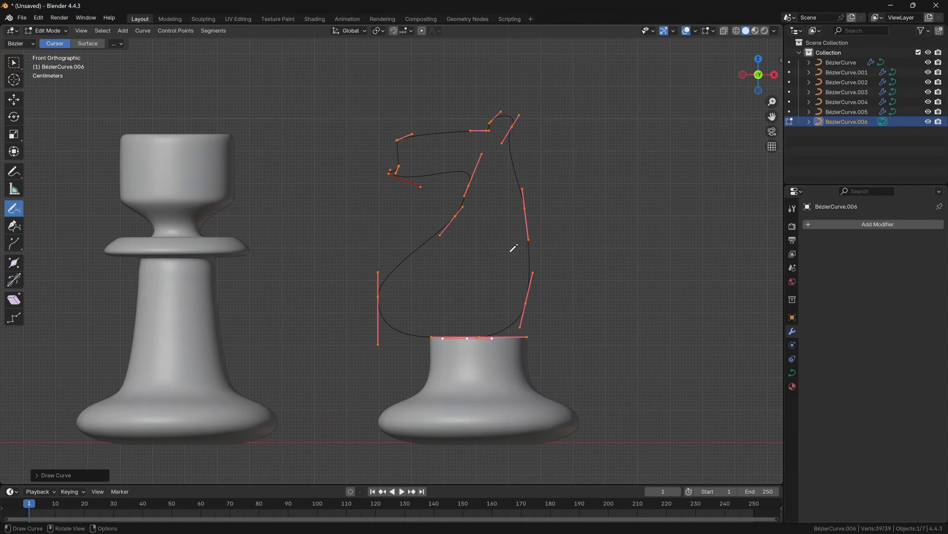
key(g)
key(x)
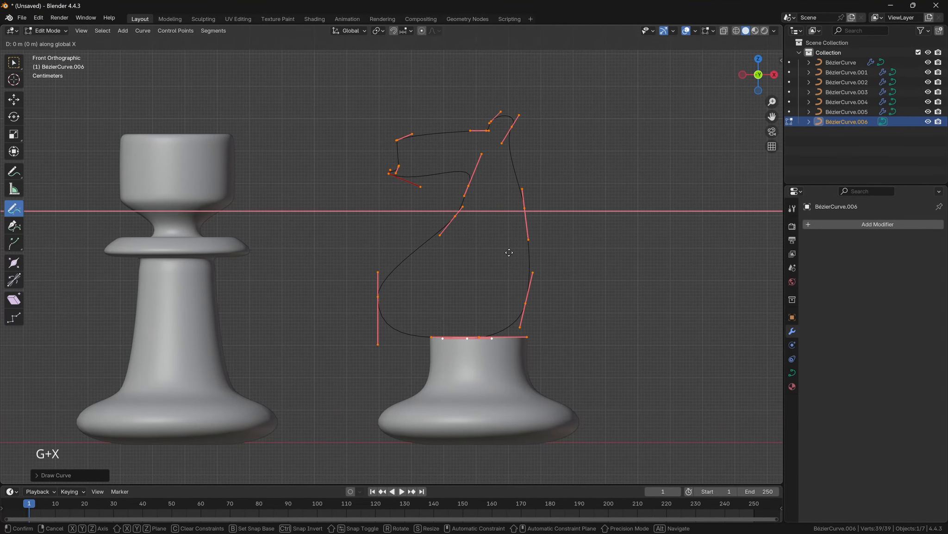
click(532, 247)
Step: Close the knight outline by joining its two end control points above the pedestal with a segment
scroll(507, 321, up, 6)
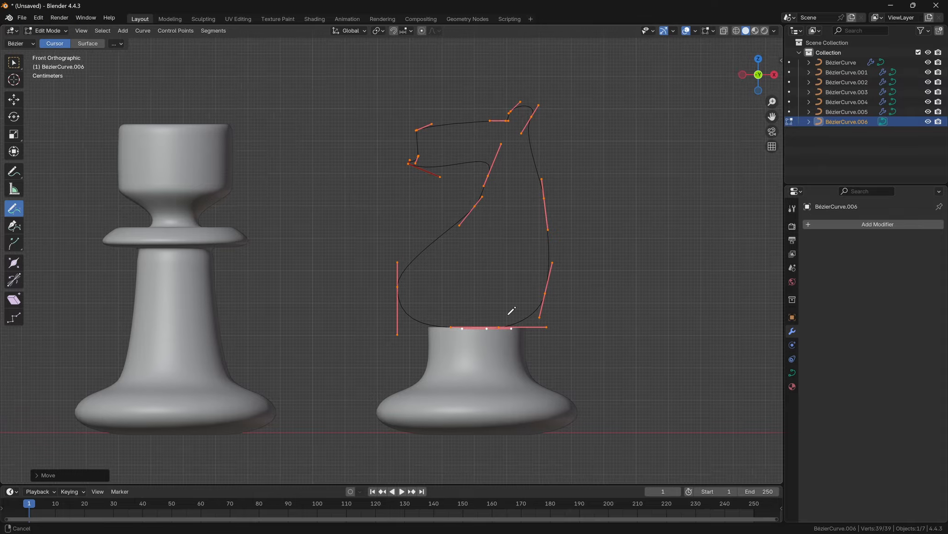
shift+middle_drag(463, 317, 417, 333)
scroll(415, 278, up, 3)
click(14, 62)
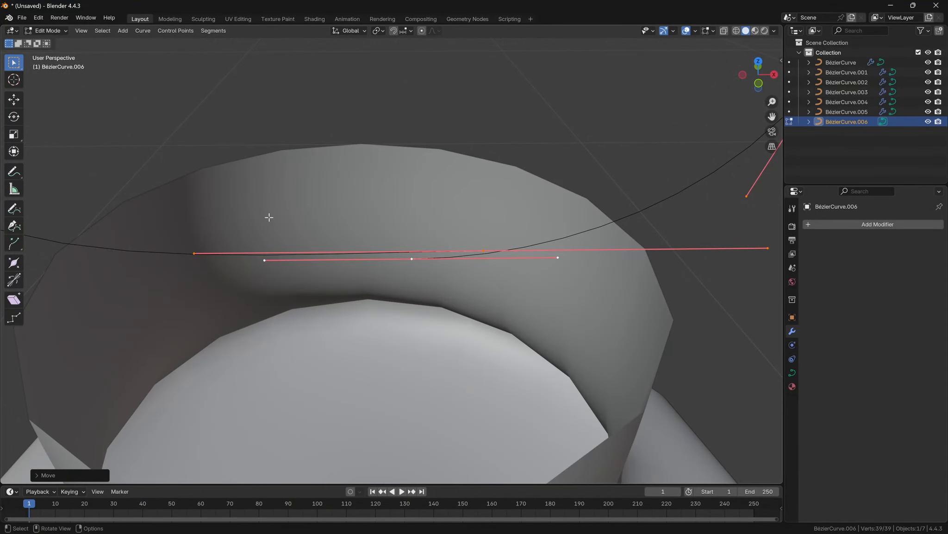
middle_drag(268, 214, 402, 313)
drag(534, 297, 551, 308)
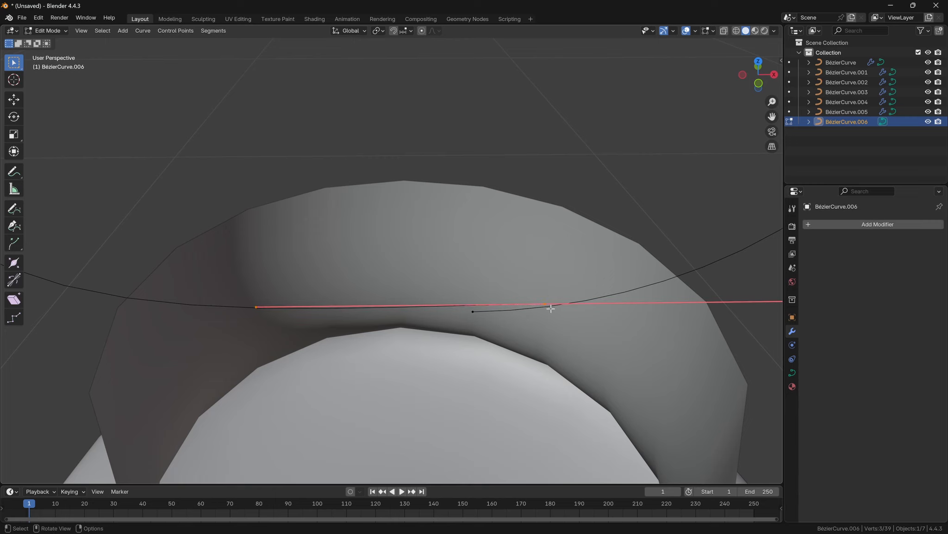
shift+click(486, 318)
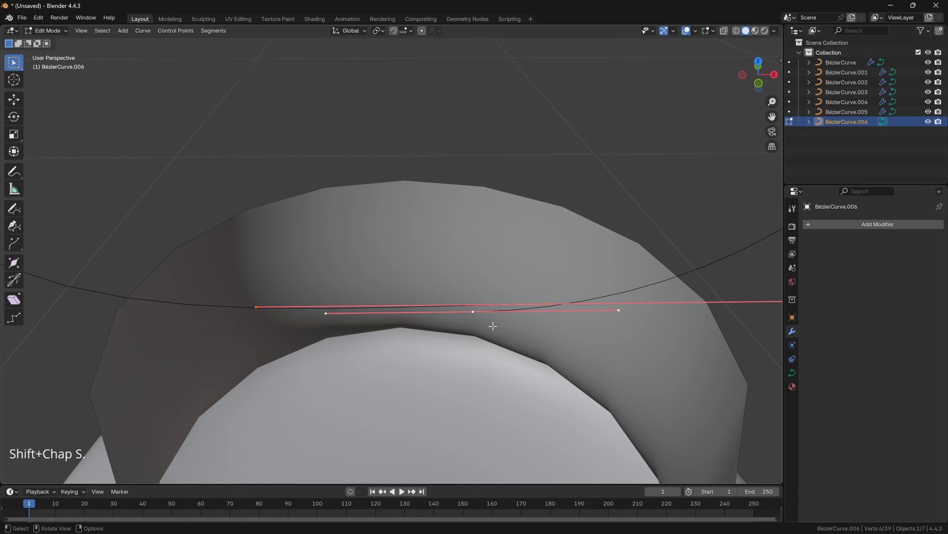
key(f)
scroll(465, 263, down, 5)
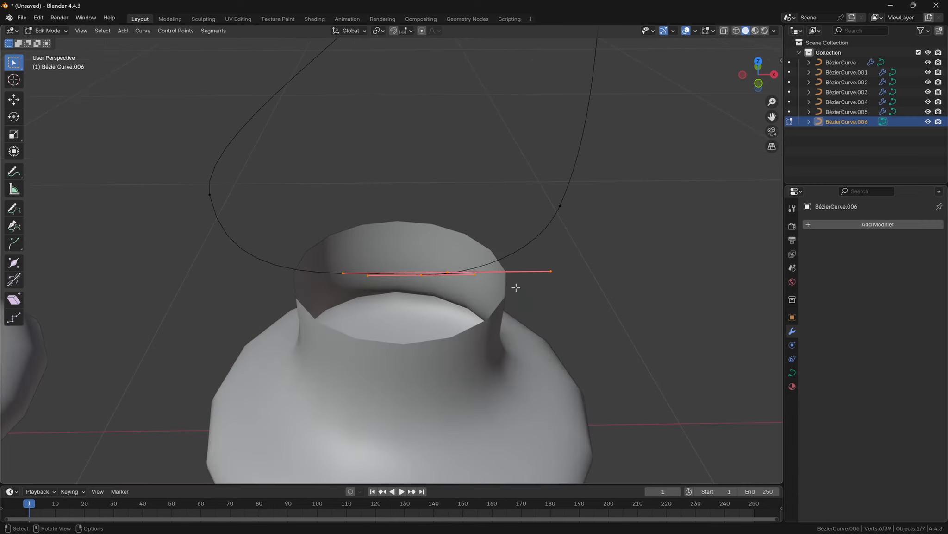
Step: Shrink the handles of the right-hand bottom joining point and move it in negative X past the other joining point to remove the overlap
click(516, 272)
key(s)
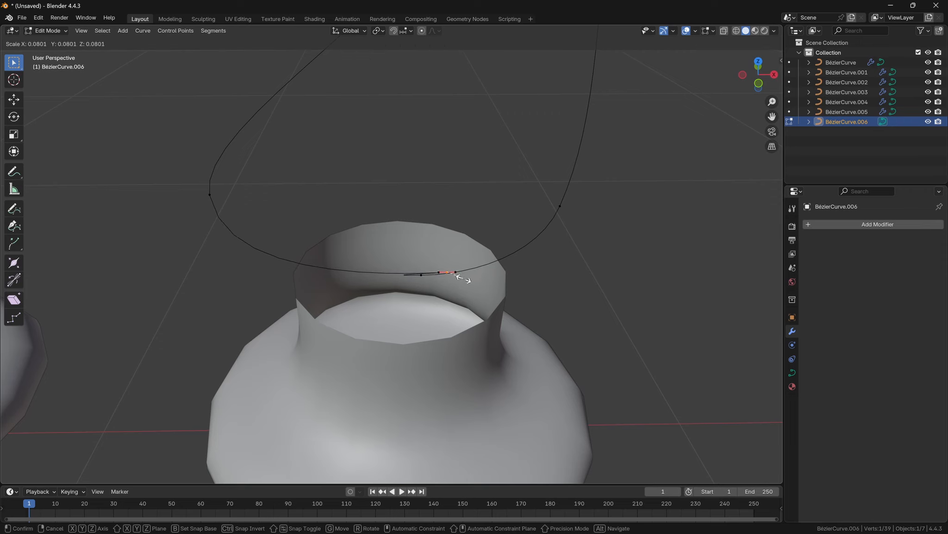
click(457, 278)
key(g)
key(x)
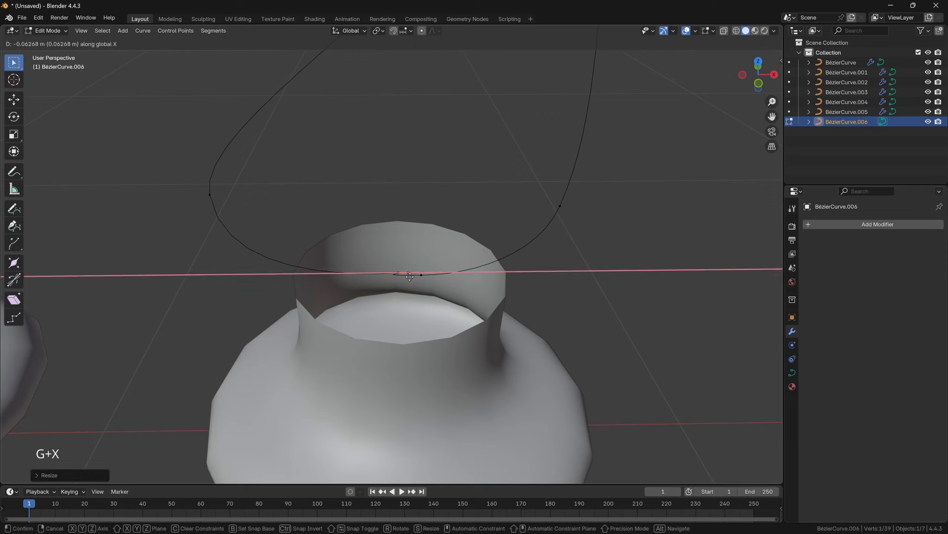
click(373, 275)
Step: Scale down the handles of the other bottom joining point to about 0.3 of their length
click(420, 274)
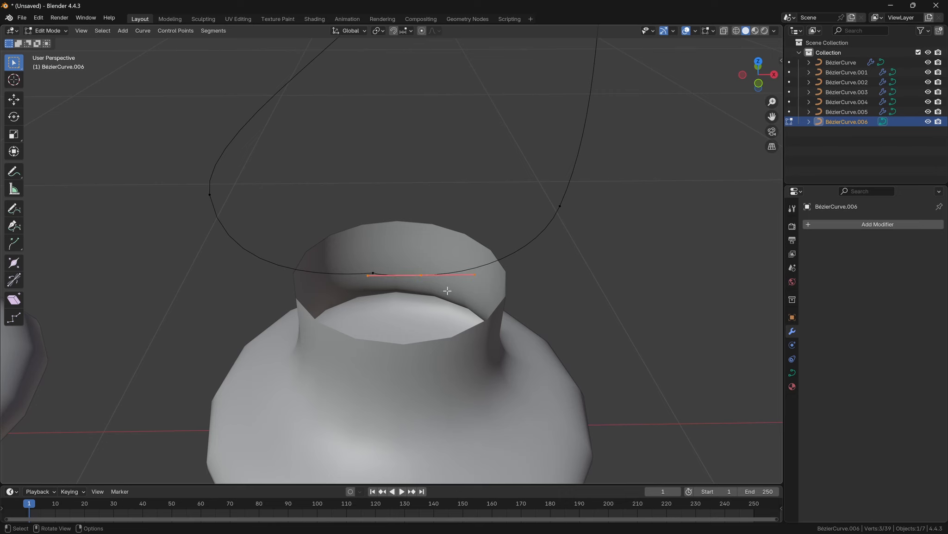
key(s)
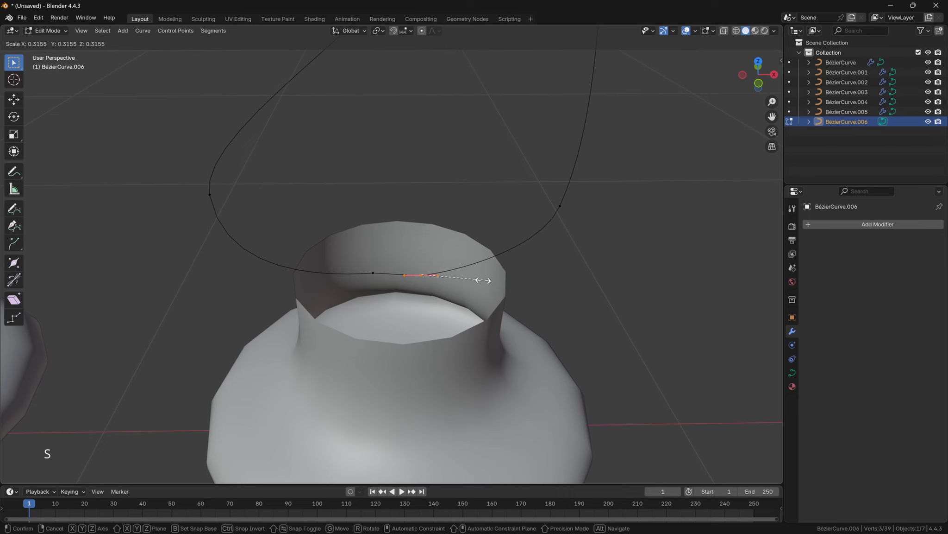
click(475, 279)
middle_drag(459, 316, 453, 286)
middle_drag(387, 241, 451, 325)
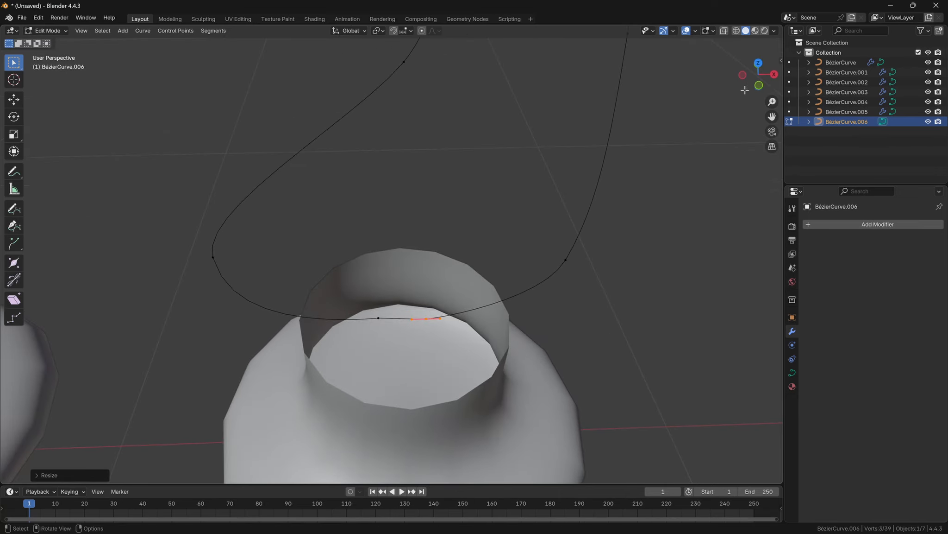
Step: In front view, move both bottom joining points along Z to sit level with the pedestal's top edge
click(759, 85)
key(g)
key(z)
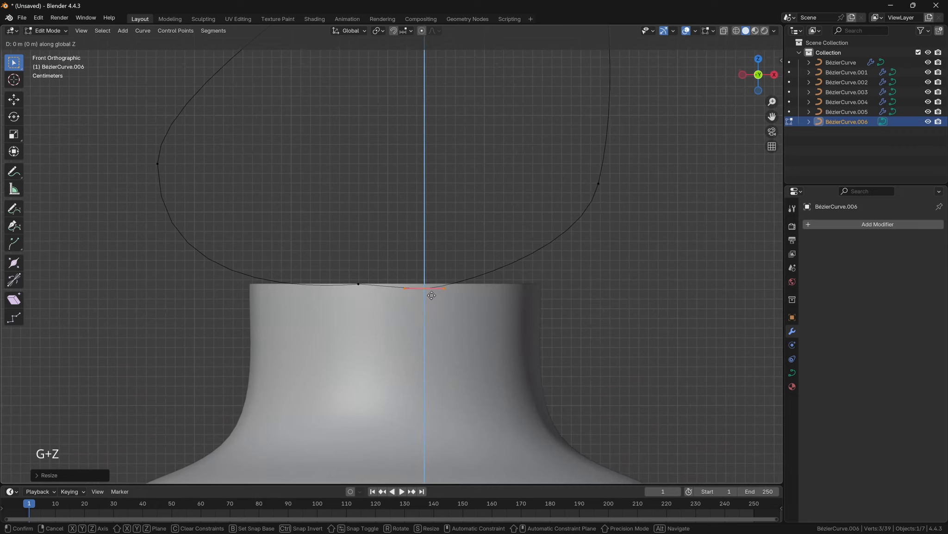
click(428, 293)
click(360, 284)
key(g)
key(z)
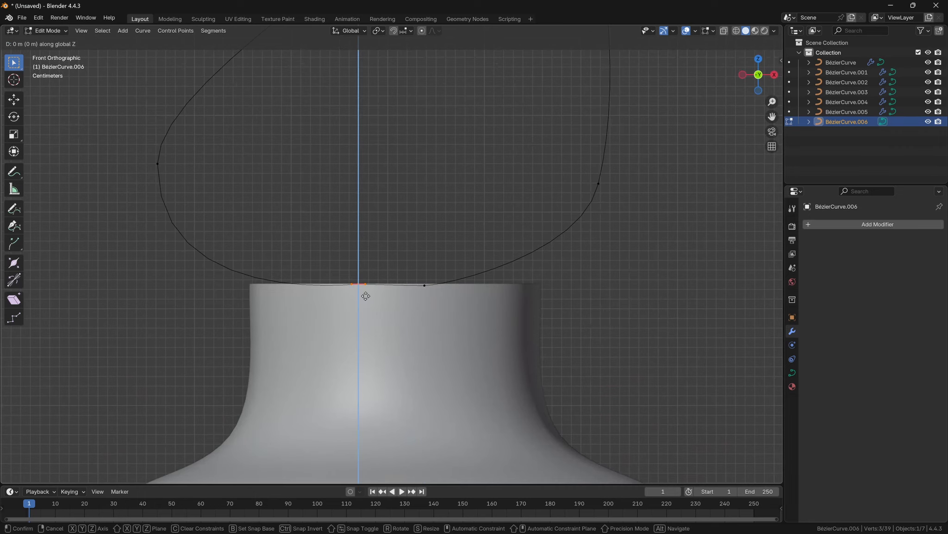
click(365, 300)
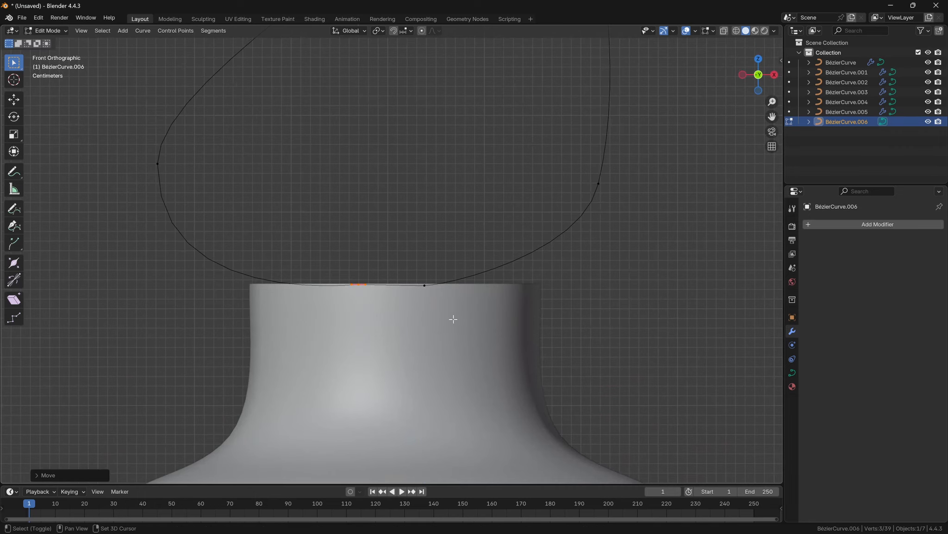
shift+middle_drag(453, 319, 425, 321)
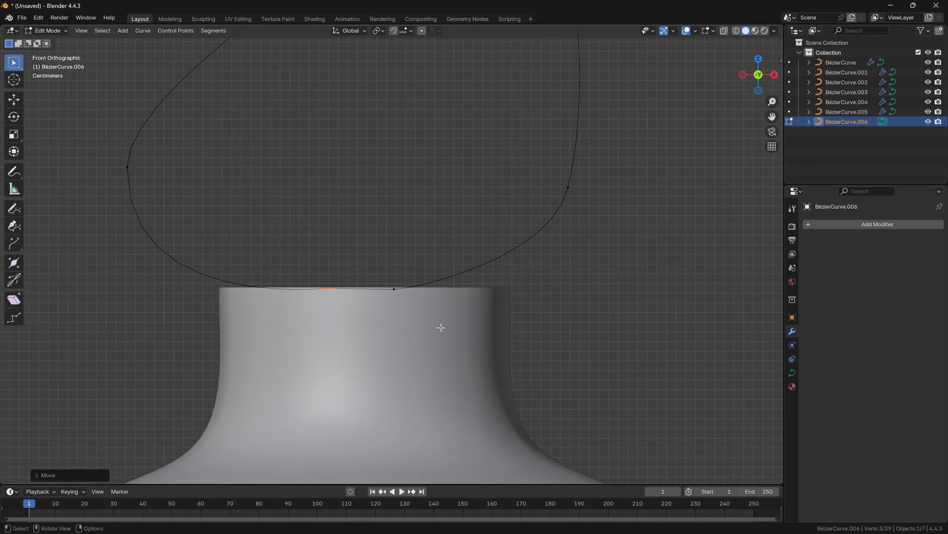